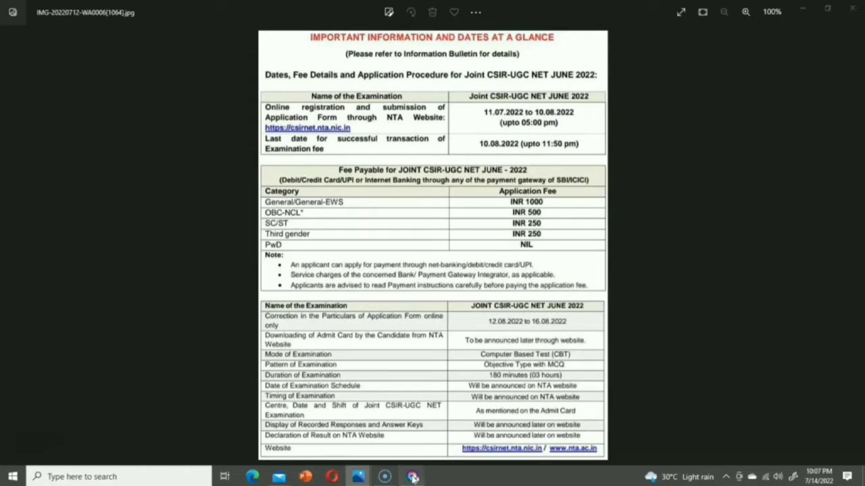
# Step: Leave the June 2022 notice in Photos and bring up a new Chrome tab
pyautogui.click(412, 476)
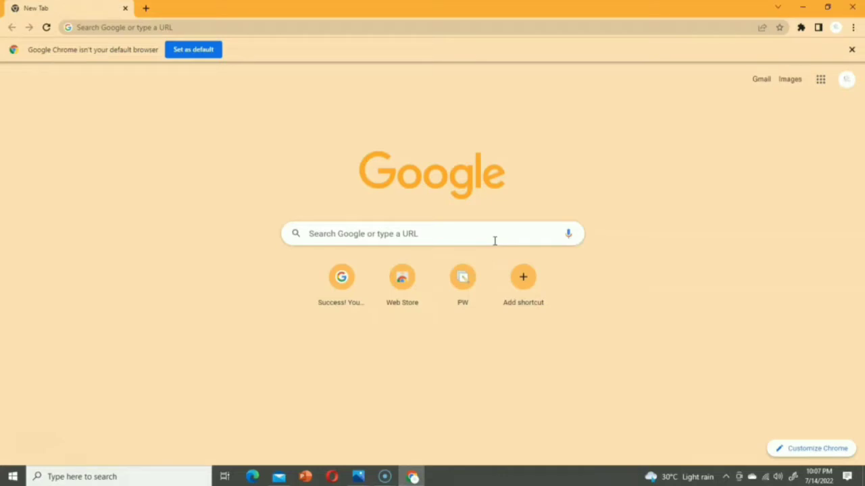
# Step: Search Google for csirnet.nta.nic.in and open the 'Csir Net - NTA' official site
pyautogui.click(416, 236)
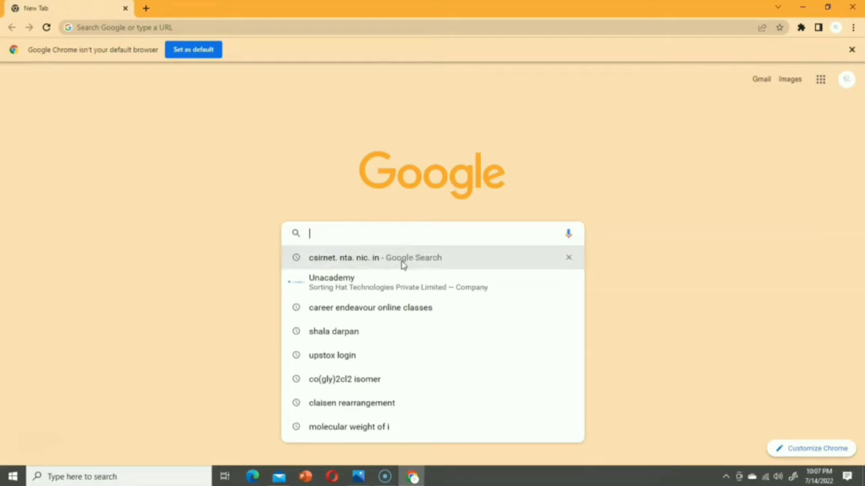
pyautogui.click(399, 260)
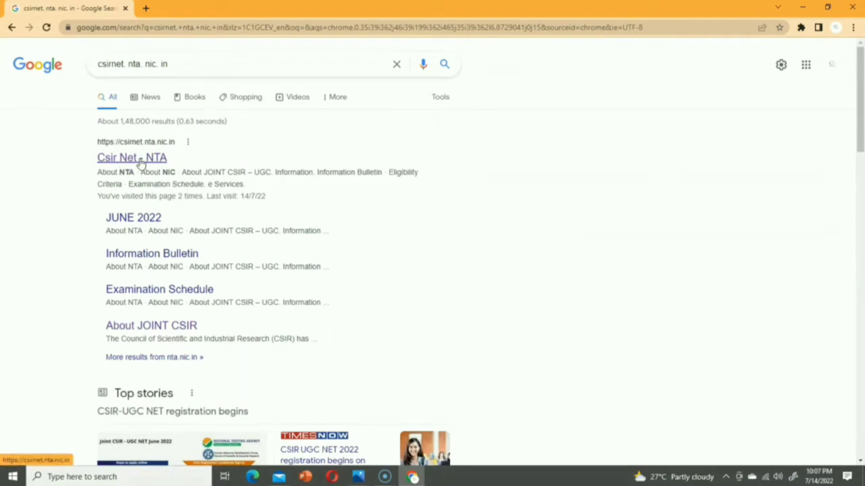
pyautogui.click(140, 162)
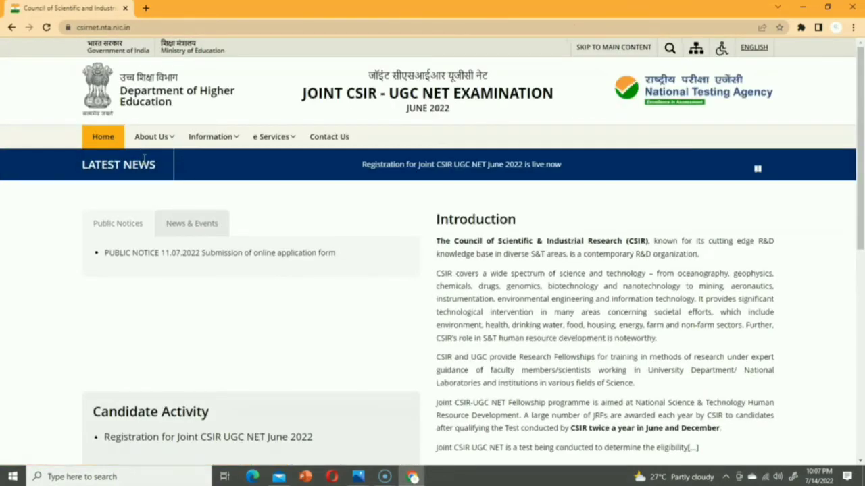
# Step: Open 'Registration for Joint CSIR UGC NET June 2022', accept the redirect, and choose New Registration
pyautogui.scroll(-3, 147, 163)
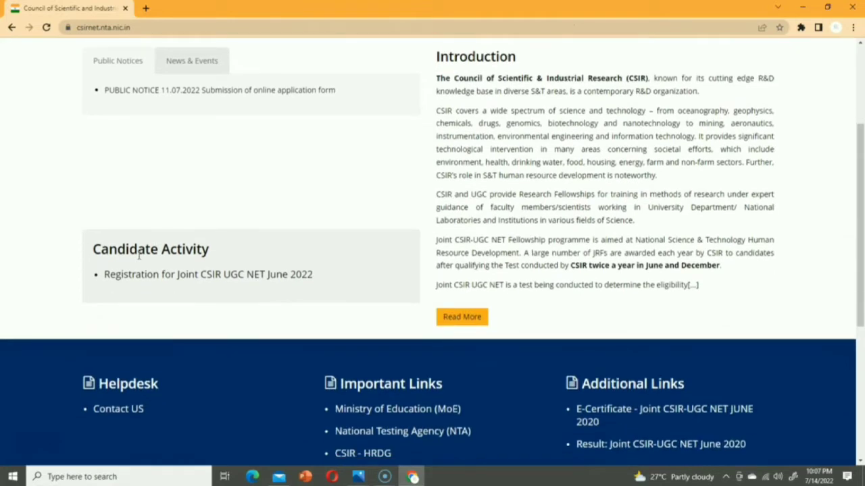
pyautogui.click(236, 280)
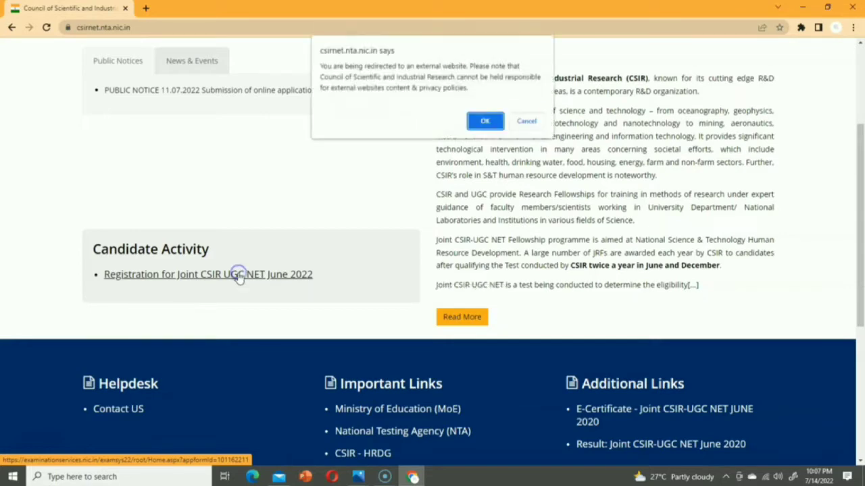
pyautogui.click(474, 128)
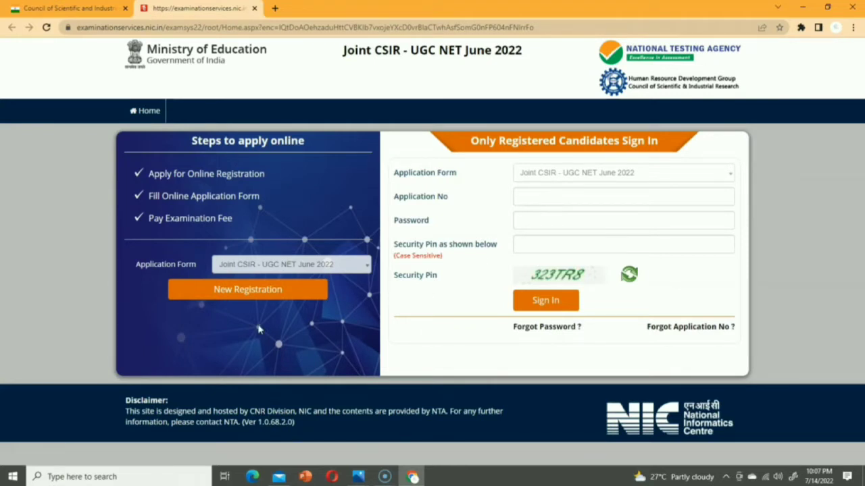
pyautogui.click(240, 292)
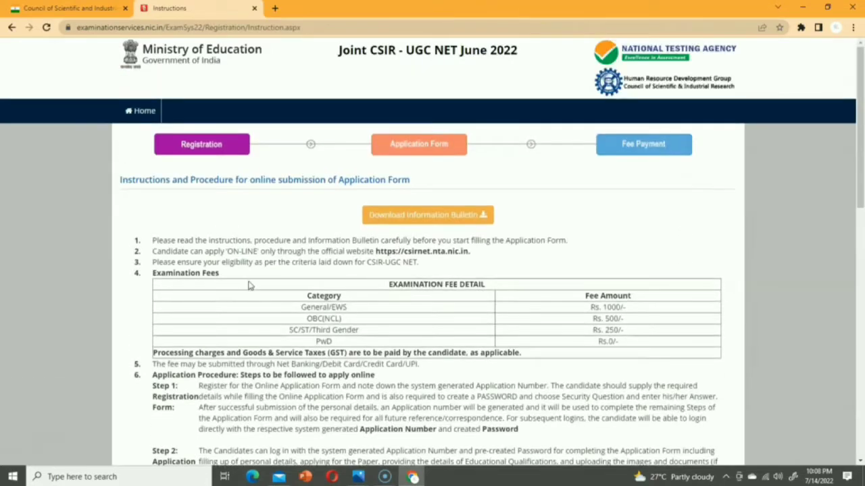
# Step: Read through the instructions, tick the declaration checkbox, and proceed to the application form
pyautogui.scroll(-3, 292, 276)
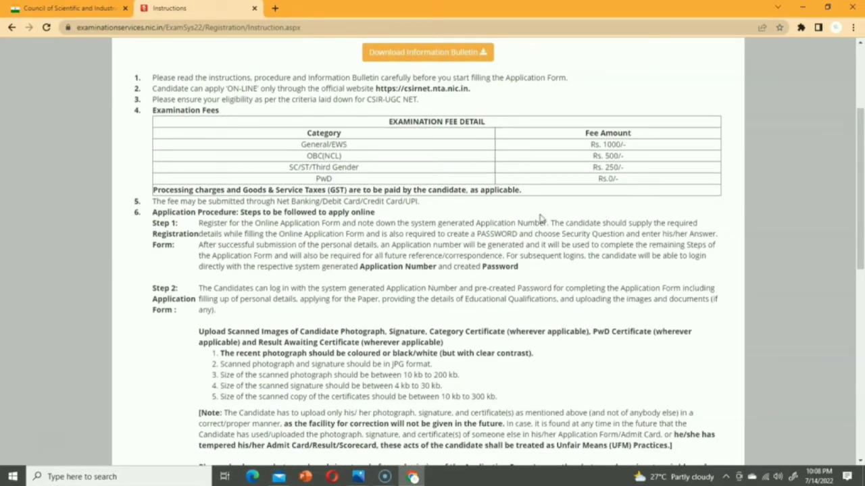
pyautogui.scroll(-4, 433, 260)
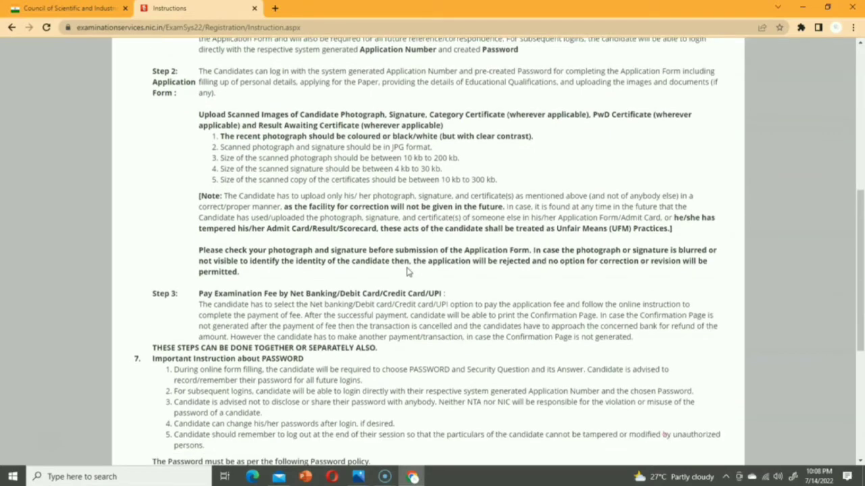
pyautogui.scroll(2, 405, 283)
pyautogui.scroll(-7, 392, 276)
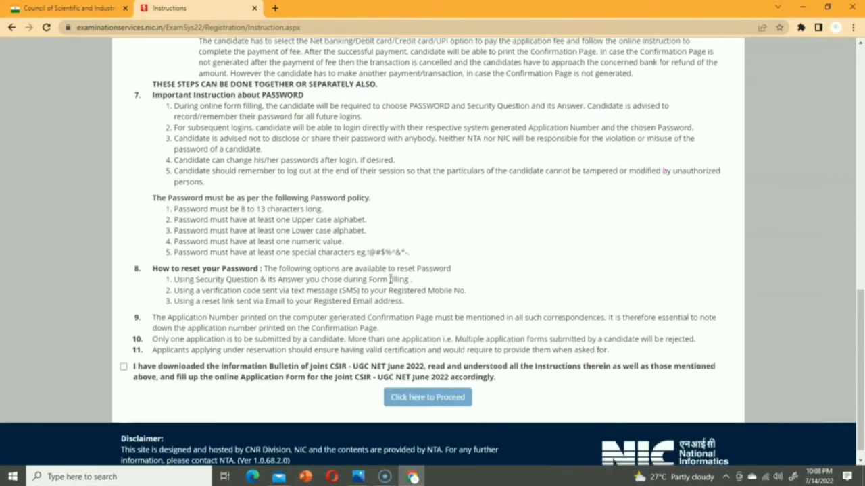
pyautogui.scroll(-1, 390, 279)
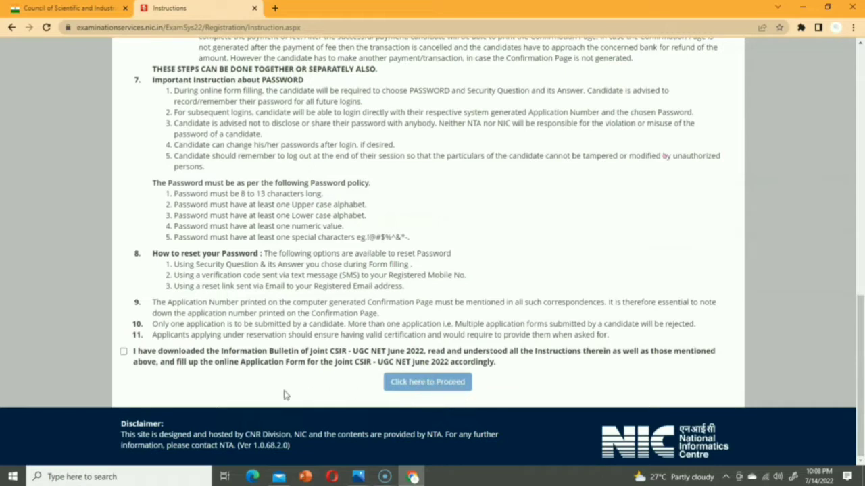
pyautogui.click(124, 352)
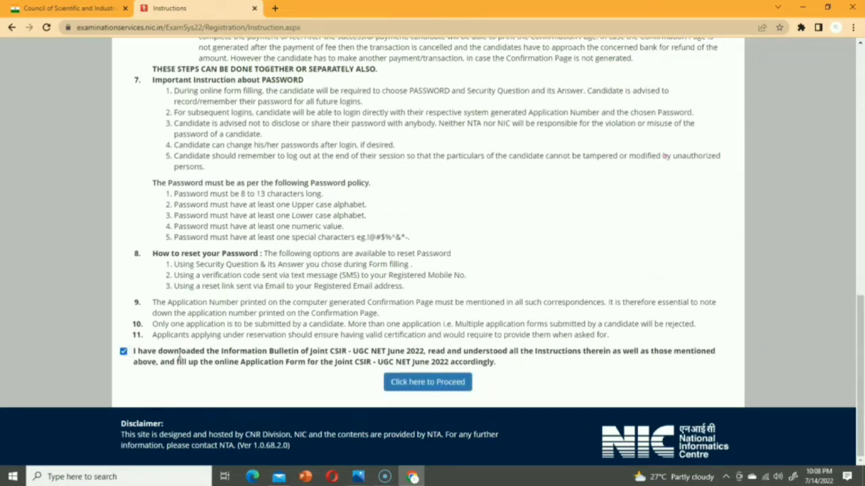
pyautogui.click(427, 385)
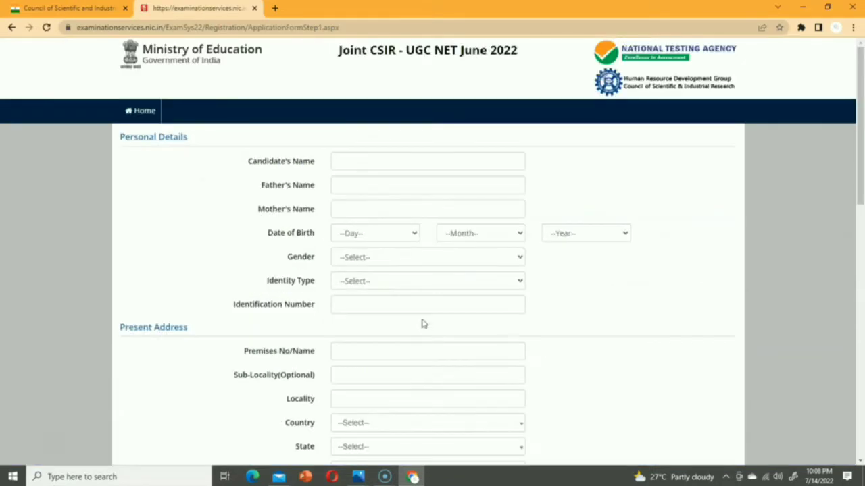
# Step: Scroll through the Personal Details, Present Address and contact fields of Application Form Step 1
pyautogui.scroll(-7, 411, 301)
pyautogui.scroll(7, 408, 301)
pyautogui.scroll(-3, 385, 236)
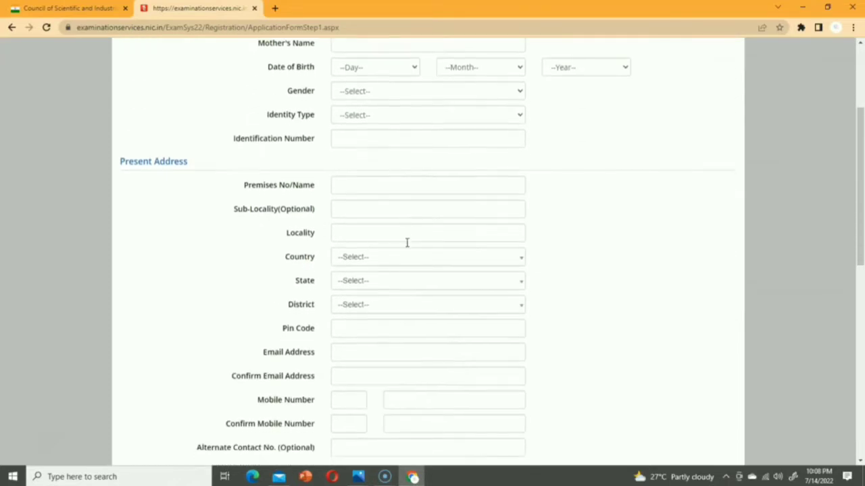
pyautogui.scroll(-3, 406, 247)
pyautogui.scroll(3, 348, 237)
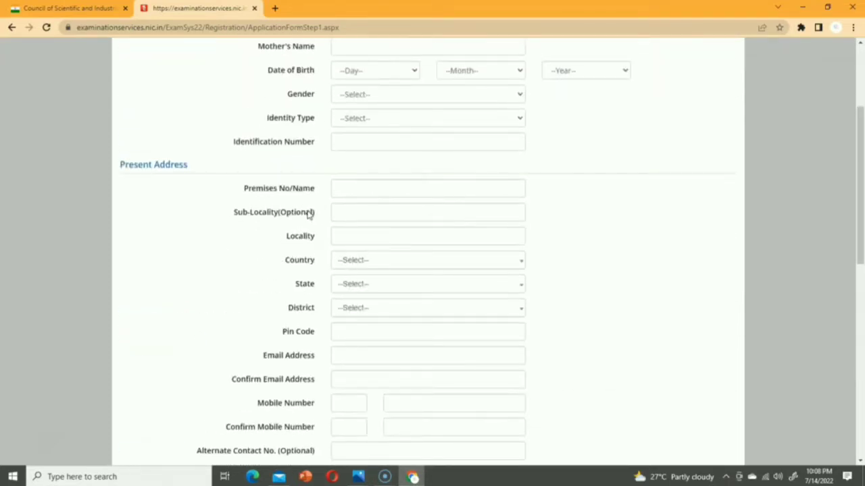
pyautogui.scroll(-4, 331, 210)
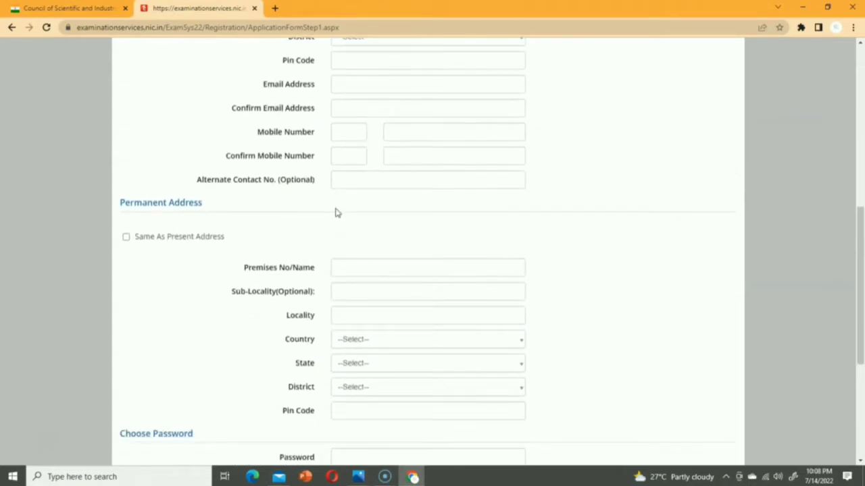
pyautogui.scroll(-2, 336, 213)
pyautogui.scroll(-2, 337, 210)
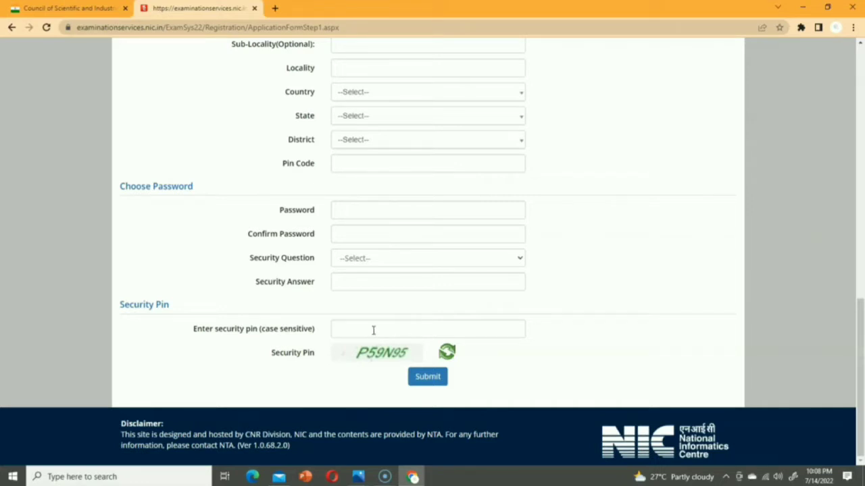
pyautogui.scroll(15, 373, 330)
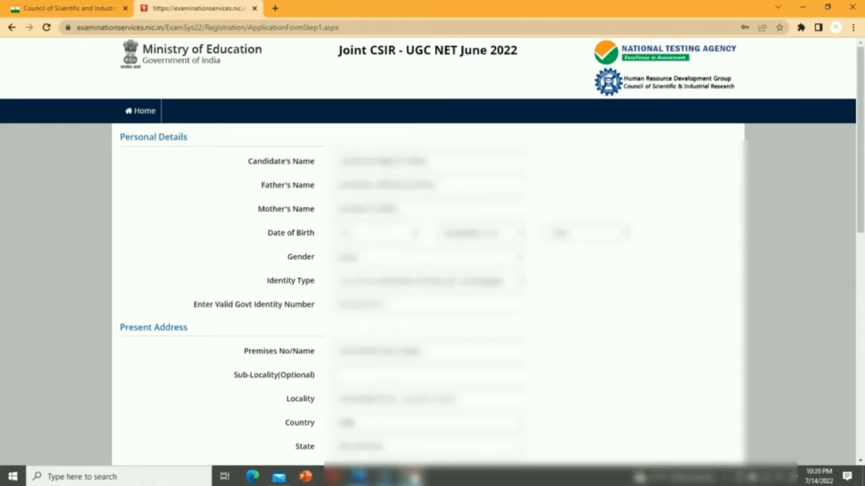
# Step: Untick 'Same As Present Address' under Permanent Address to reveal separate address fields
pyautogui.scroll(-3, 400, 266)
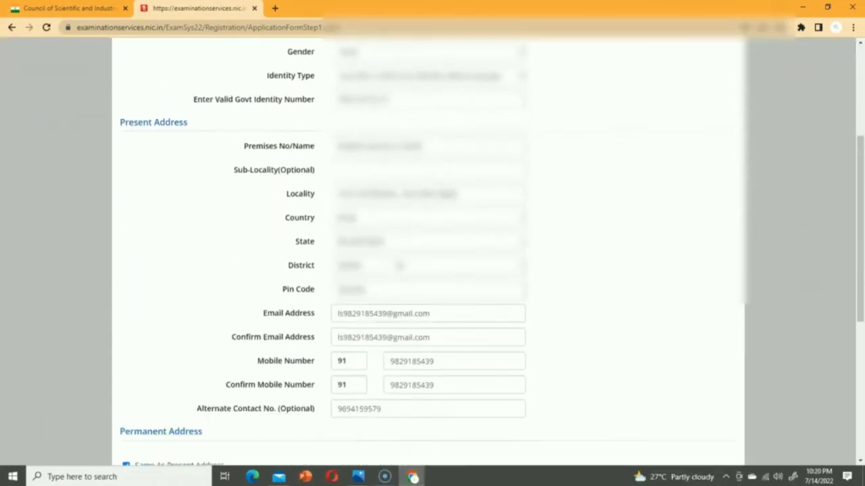
pyautogui.scroll(-1, 400, 266)
pyautogui.scroll(4, 399, 266)
pyautogui.scroll(-2, 405, 257)
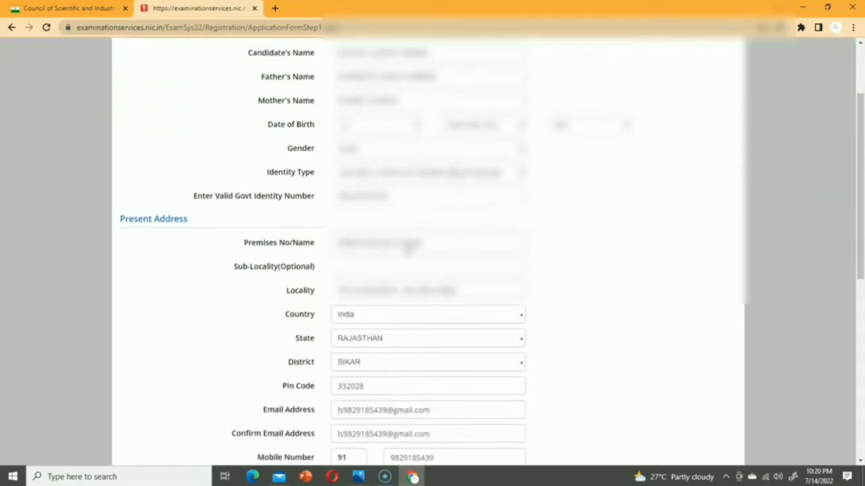
pyautogui.scroll(-1, 407, 248)
pyautogui.scroll(-3, 408, 246)
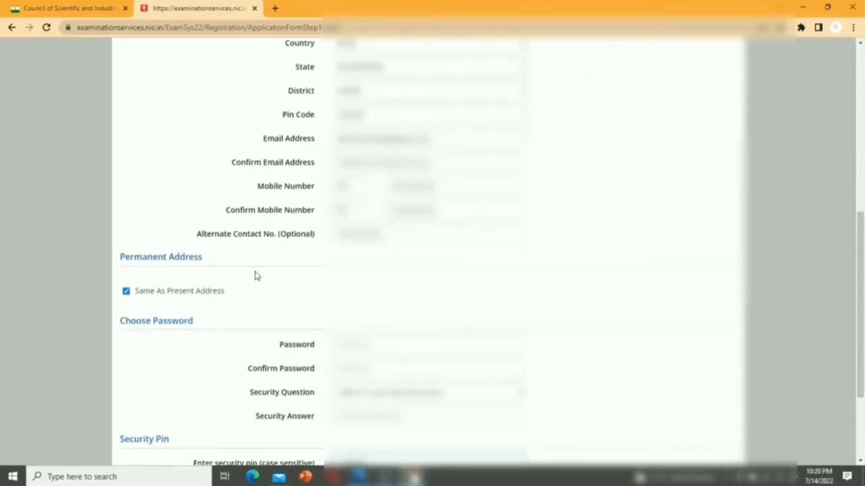
pyautogui.scroll(6, 267, 269)
pyautogui.scroll(-6, 235, 272)
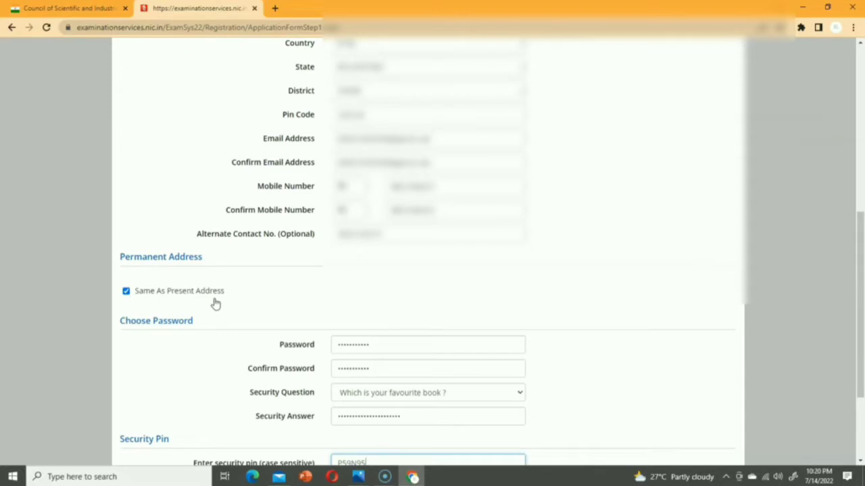
pyautogui.click(127, 295)
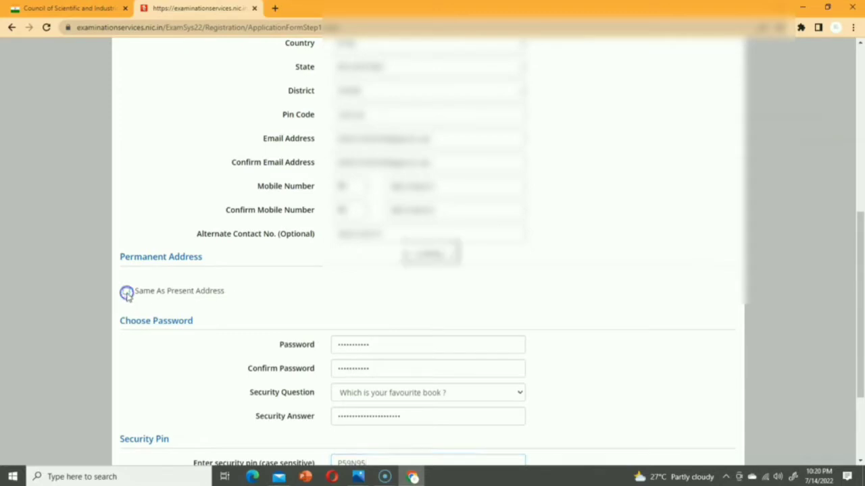
# Step: Re-tick 'Same As Present Address' so the permanent address matches the present one
pyautogui.scroll(-2, 139, 295)
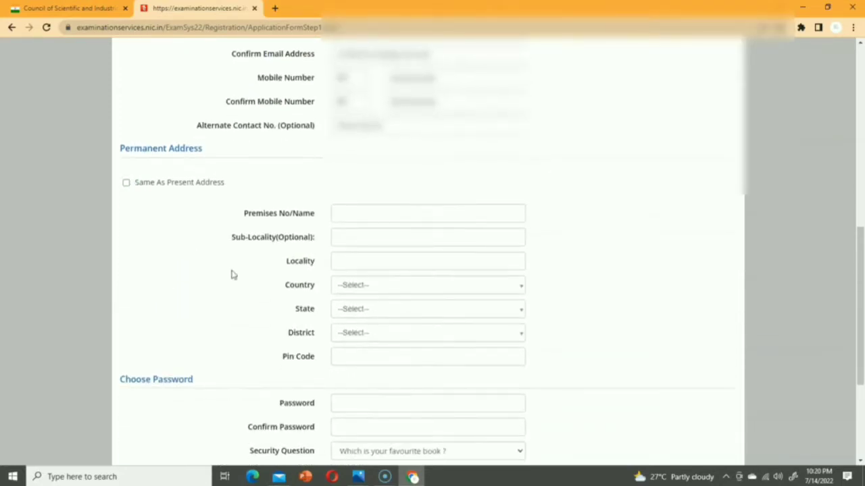
pyautogui.click(126, 184)
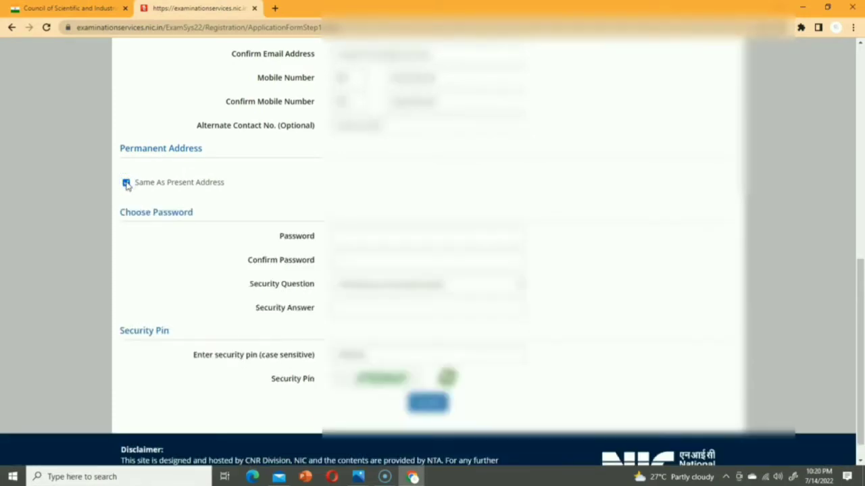
pyautogui.scroll(4, 287, 195)
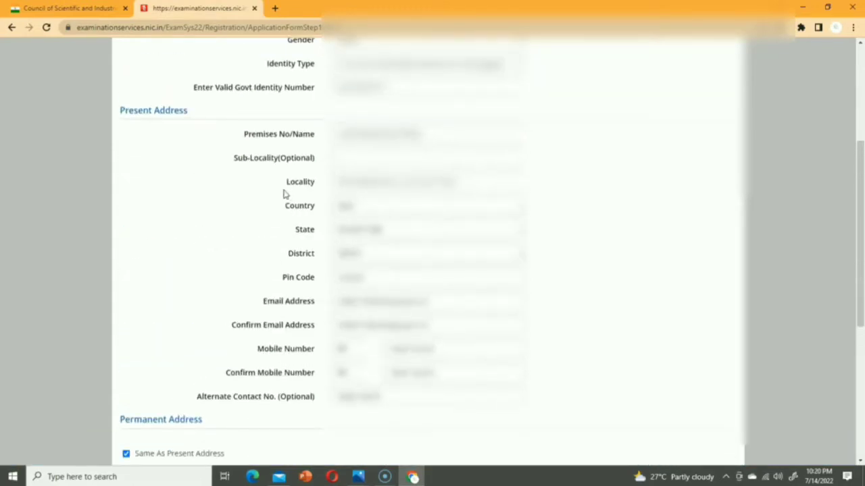
pyautogui.scroll(-4, 284, 194)
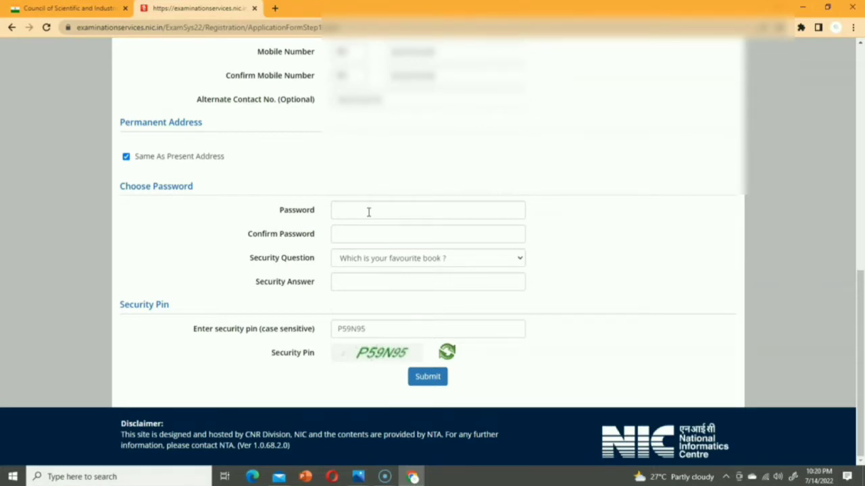
# Step: Enter the account password and open the Preview of the registration details
pyautogui.click(405, 210)
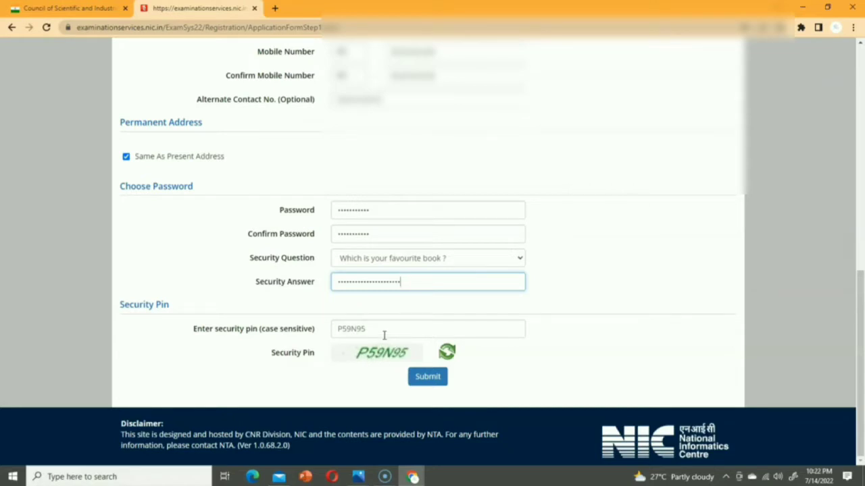
pyautogui.click(427, 379)
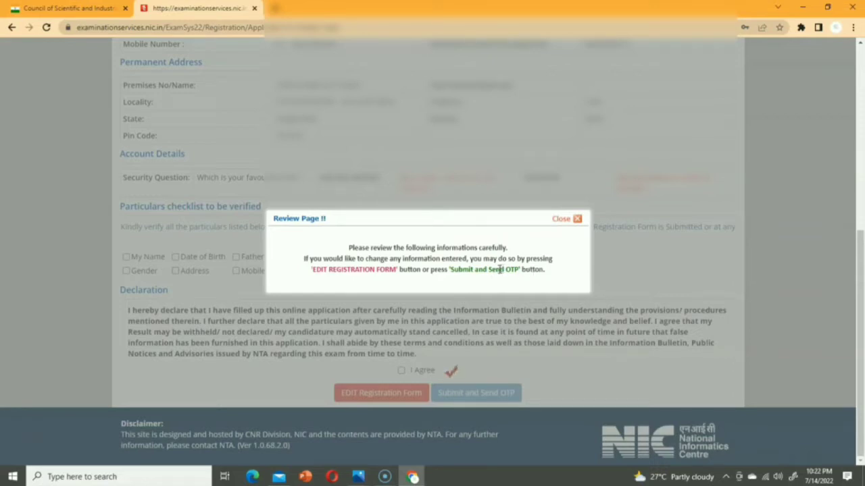
# Step: Dismiss the Review Page notice and scroll down to the particulars checklist
pyautogui.click(576, 218)
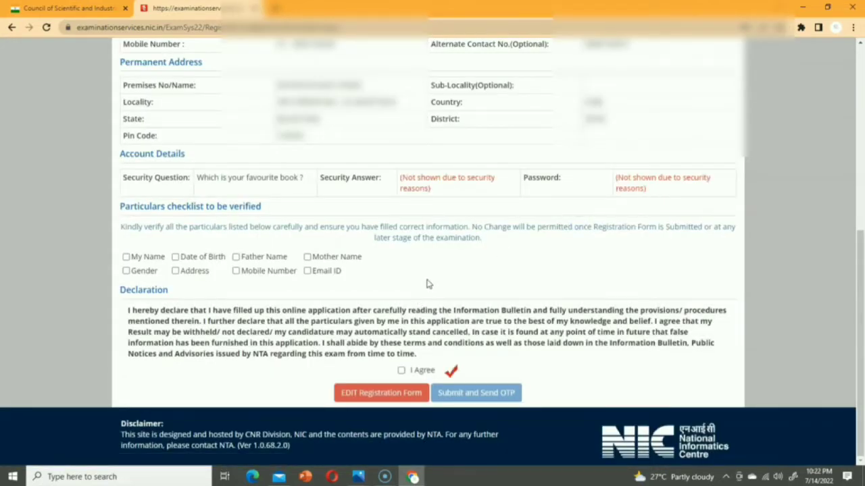
pyautogui.scroll(5, 426, 284)
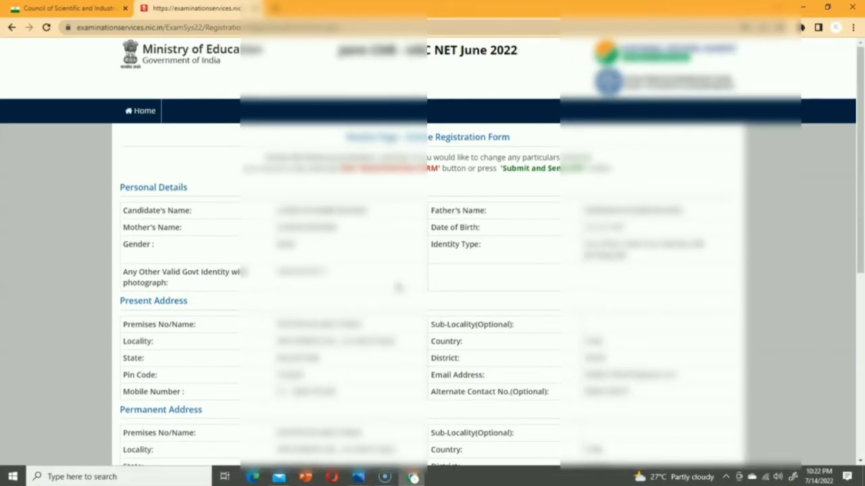
pyautogui.scroll(-1, 398, 287)
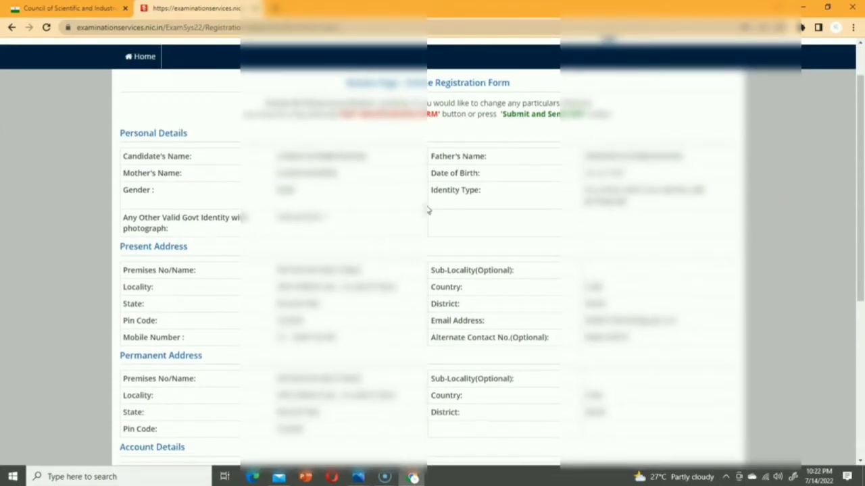
pyautogui.scroll(-2, 597, 192)
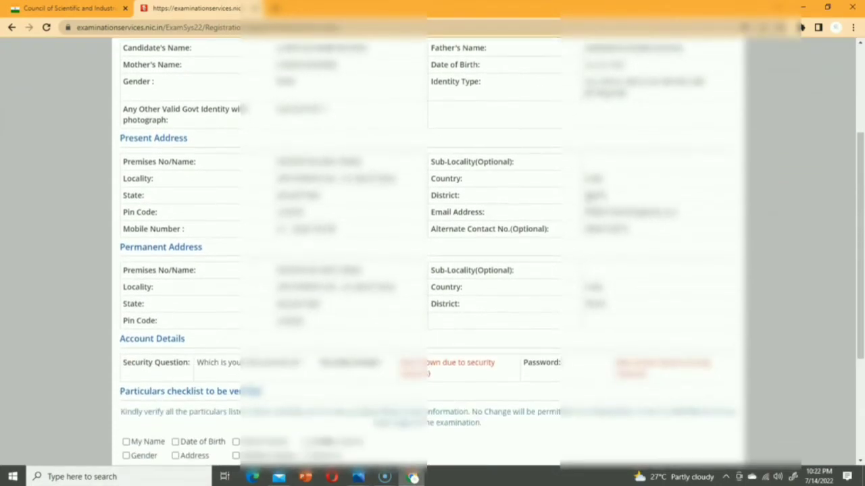
pyautogui.scroll(-2, 579, 215)
pyautogui.scroll(5, 579, 215)
pyautogui.scroll(-1, 580, 215)
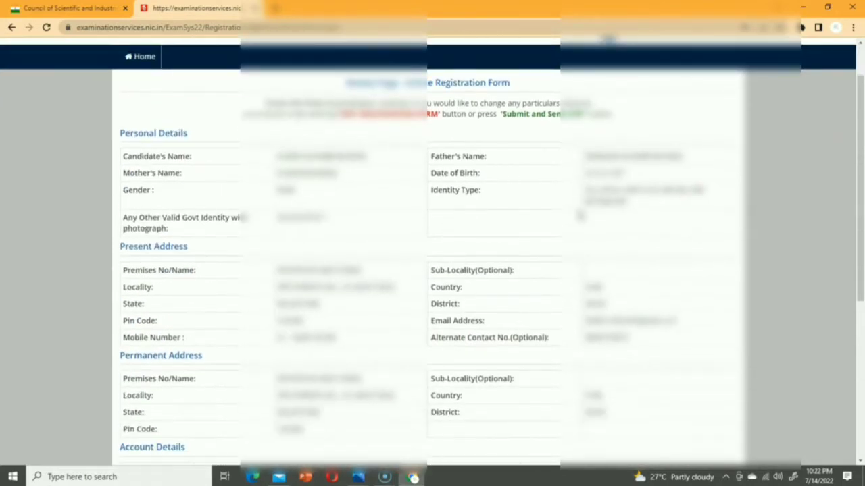
pyautogui.scroll(-5, 579, 215)
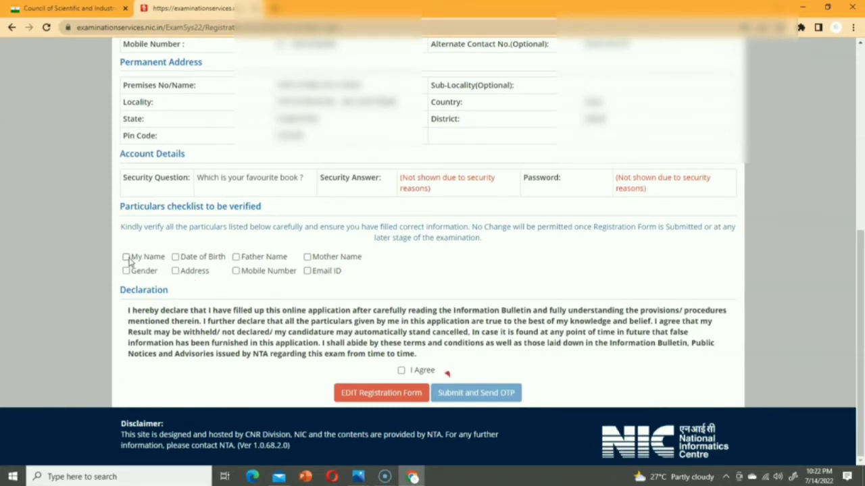
# Step: Tick all eight particulars, My Name through Email ID, and the I Agree declaration
pyautogui.click(127, 258)
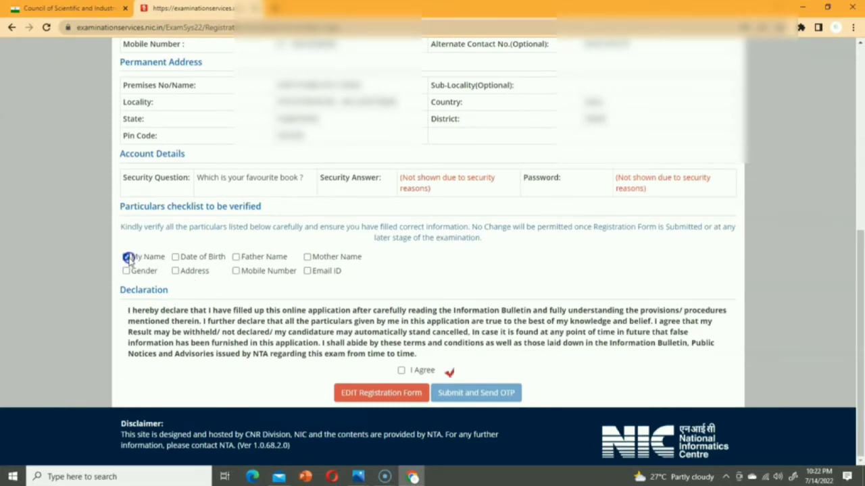
pyautogui.click(175, 259)
pyautogui.click(235, 258)
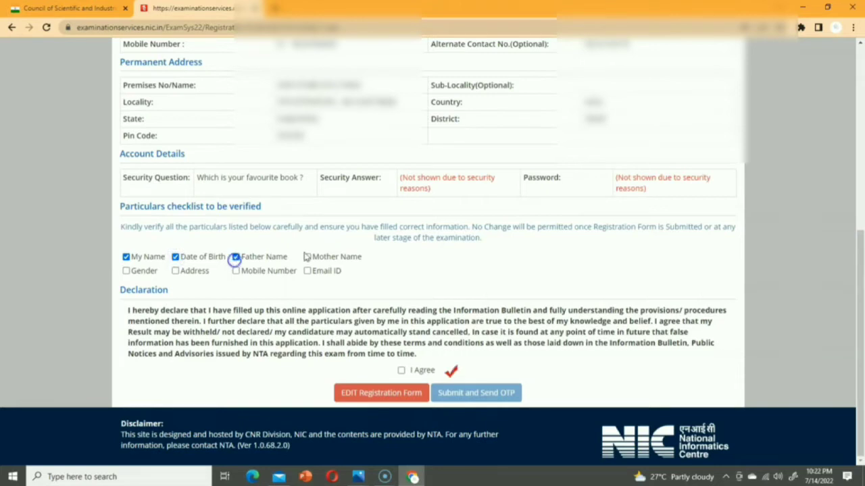
pyautogui.click(307, 258)
pyautogui.click(126, 271)
pyautogui.click(175, 271)
pyautogui.click(236, 271)
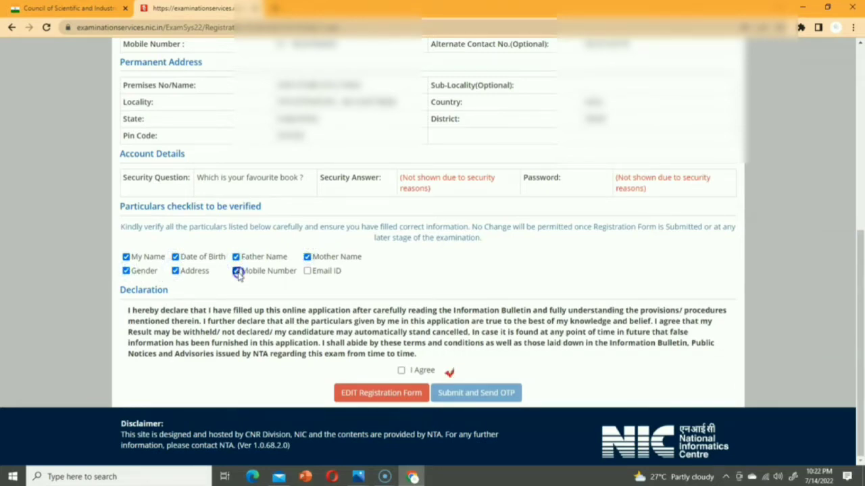
pyautogui.click(307, 271)
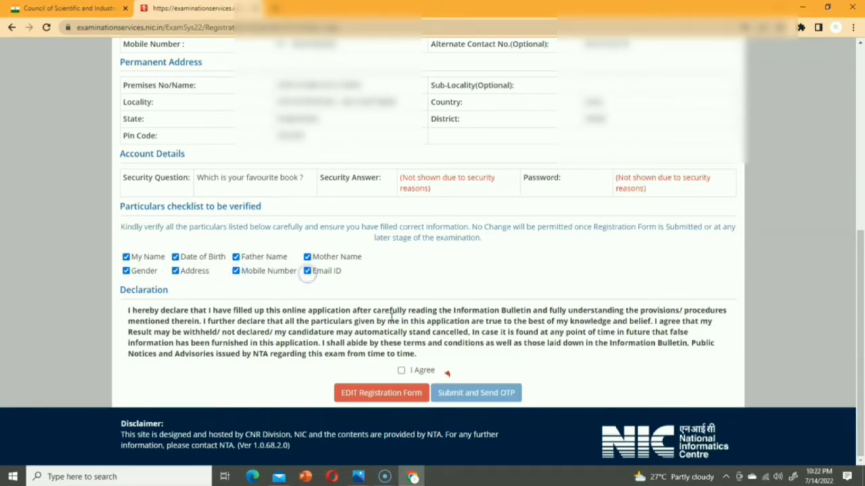
pyautogui.click(400, 371)
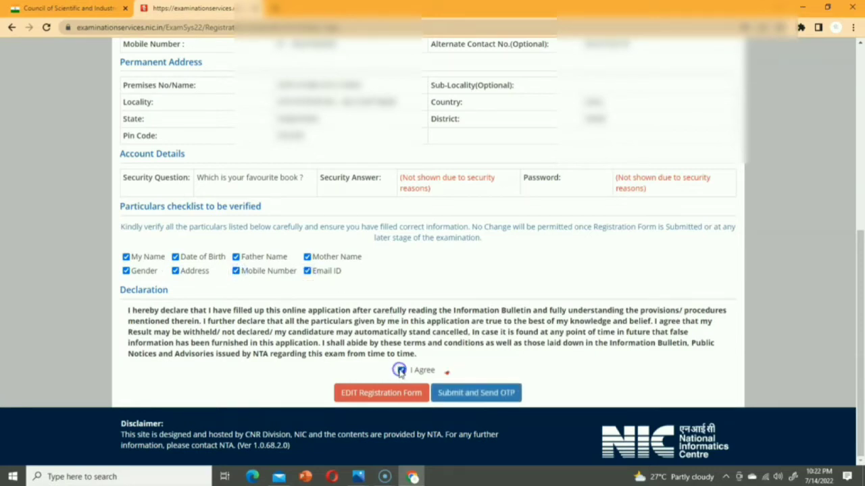
# Step: Request the OTP, enter the code received by SMS, and submit the registration form
pyautogui.click(449, 394)
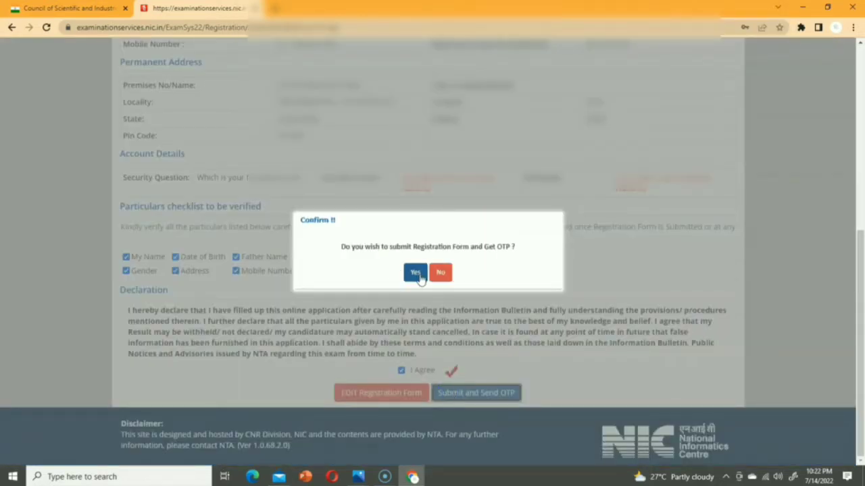
pyautogui.click(416, 273)
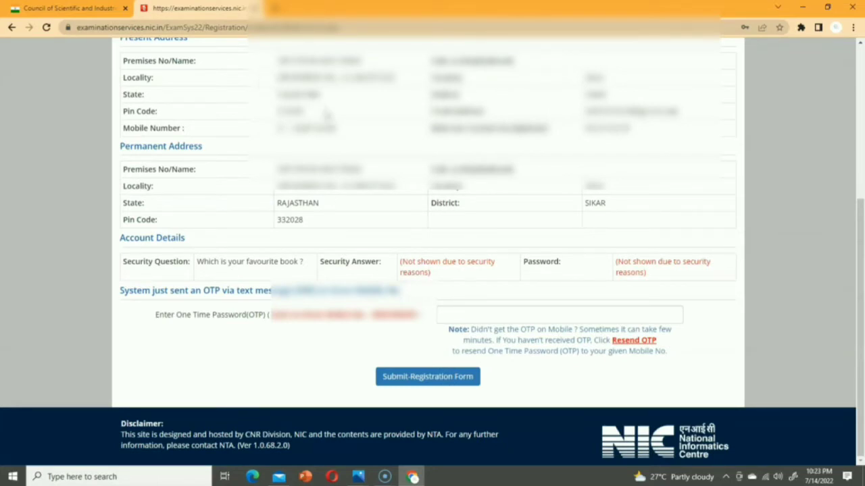
pyautogui.click(531, 313)
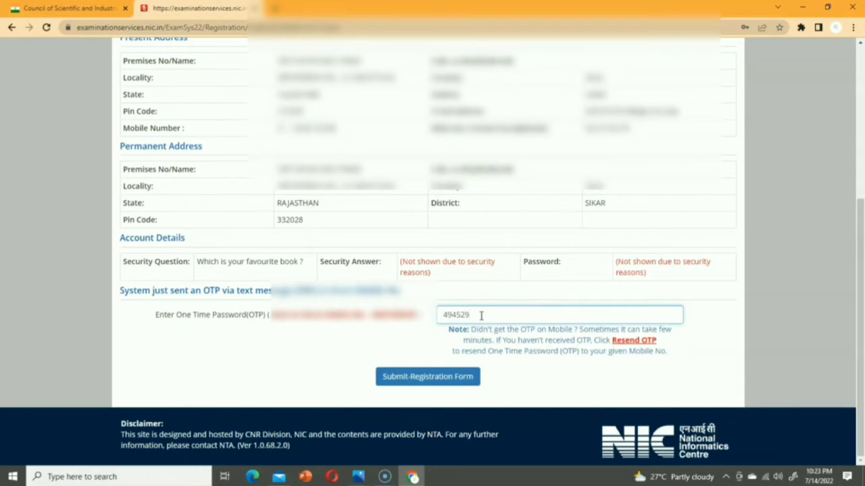
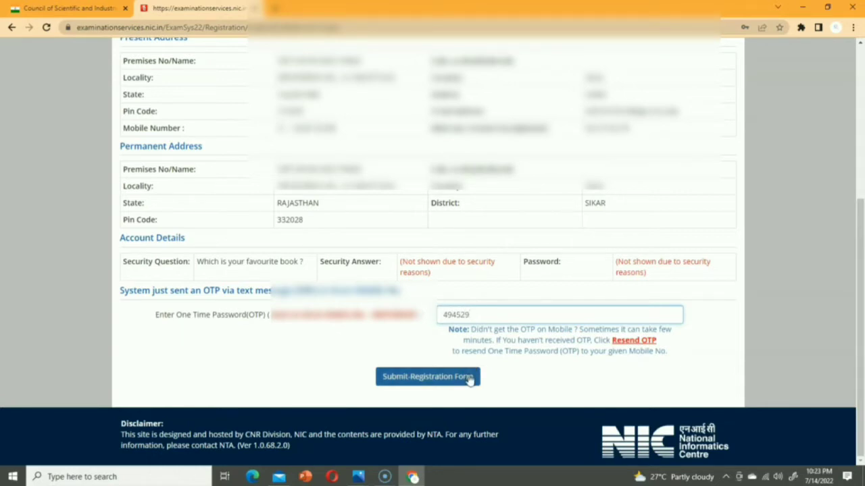
pyautogui.click(470, 380)
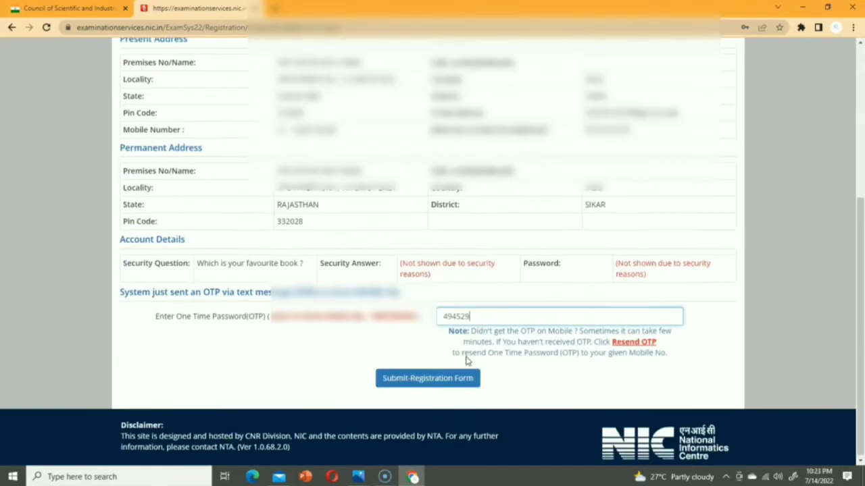
pyautogui.click(452, 381)
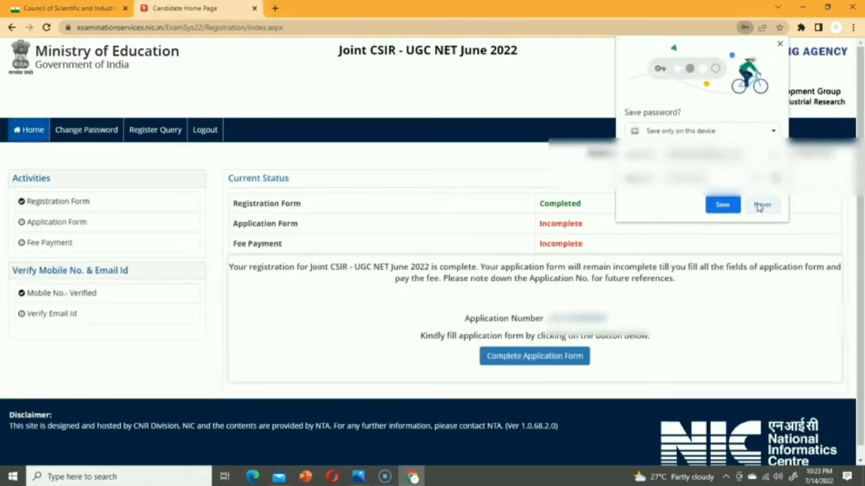
# Step: Decline Chrome's password saving, then start Complete Application Form at the Personal Details step
pyautogui.click(762, 207)
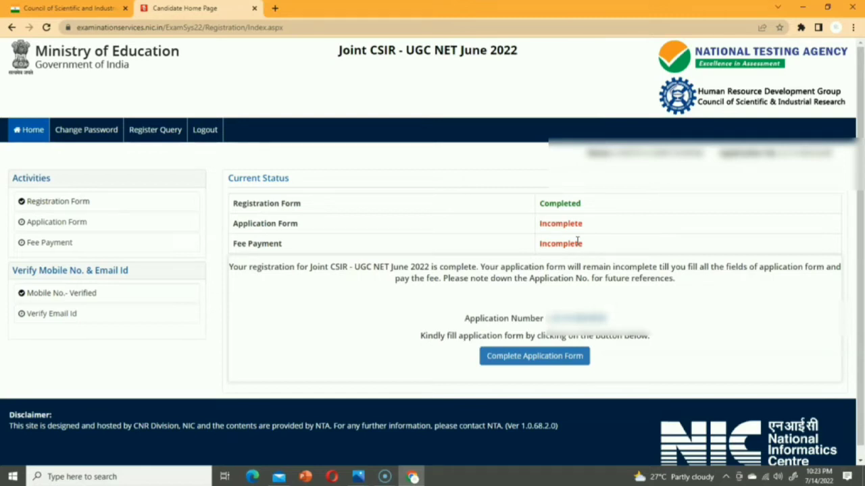
pyautogui.click(515, 363)
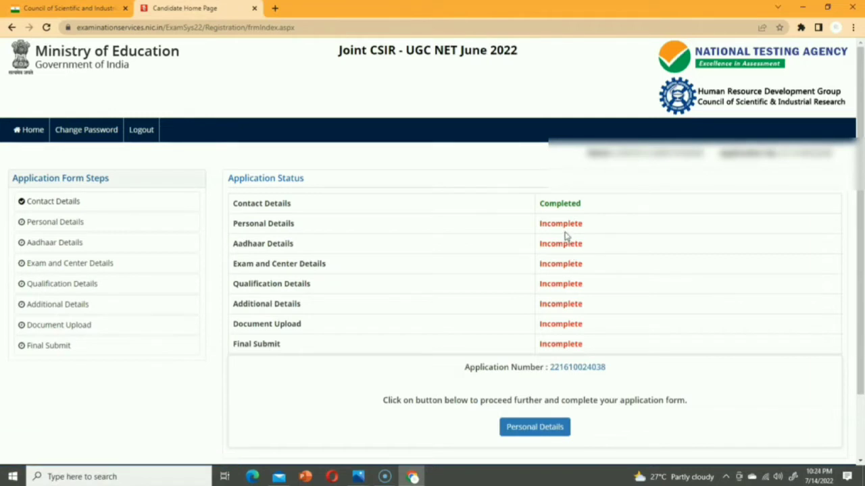
pyautogui.click(532, 431)
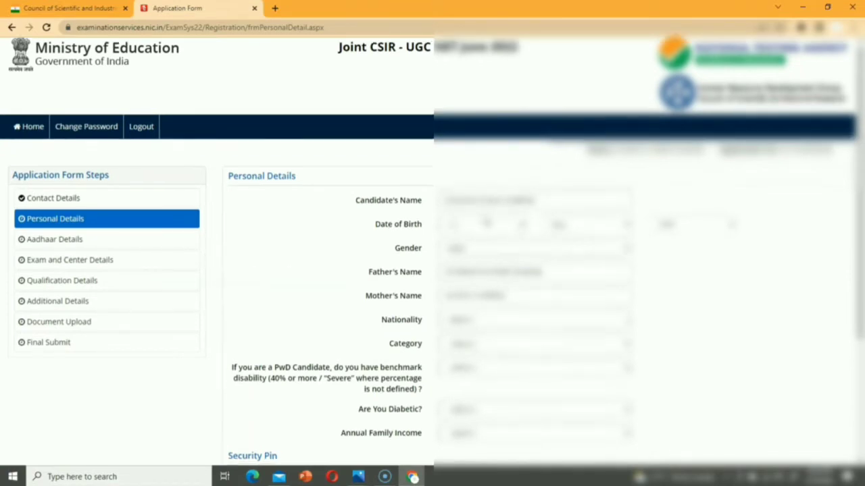
# Step: Fill in the candidate's nationality, category, PwD benchmark disability and diabetic answers
pyautogui.scroll(-1, 484, 216)
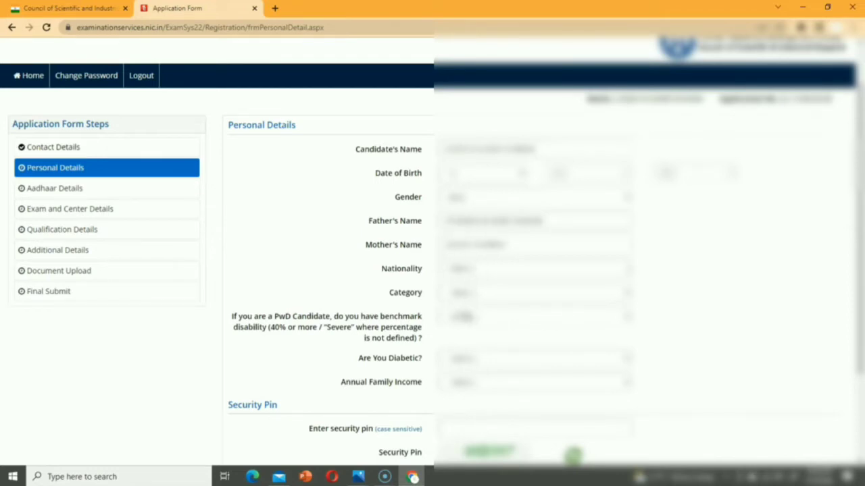
pyautogui.scroll(-2, 464, 316)
pyautogui.scroll(3, 465, 316)
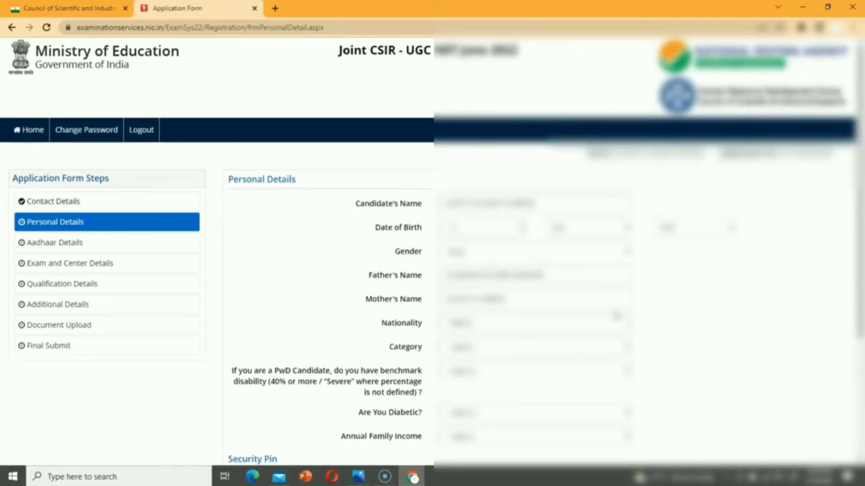
pyautogui.click(616, 325)
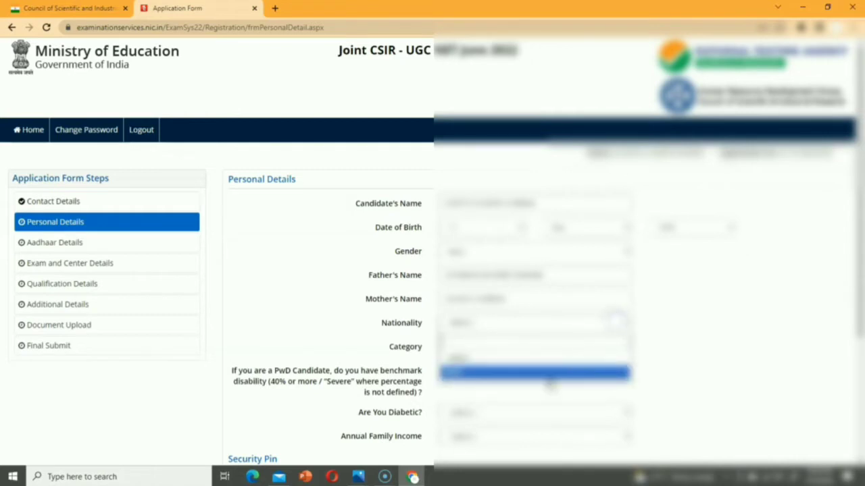
pyautogui.click(549, 377)
pyautogui.click(603, 350)
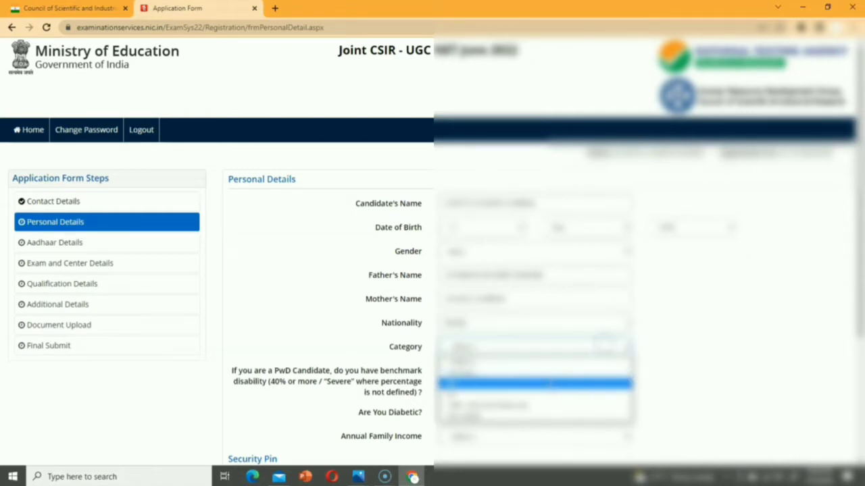
pyautogui.click(536, 415)
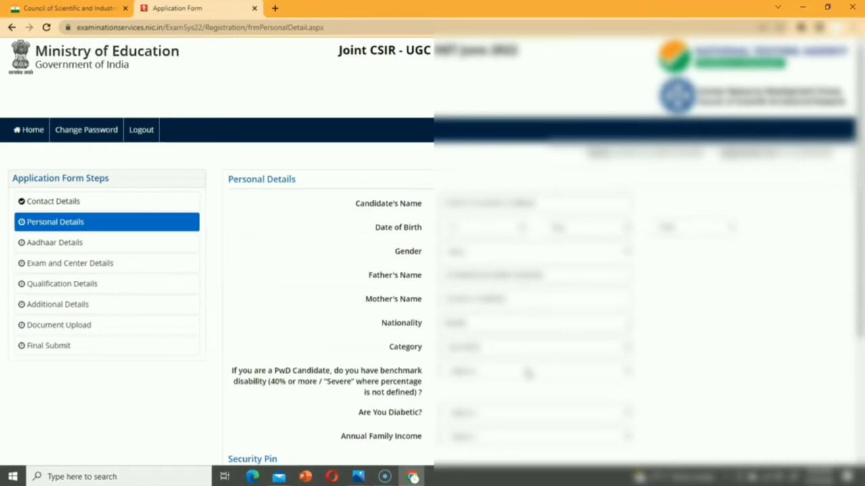
pyautogui.click(528, 372)
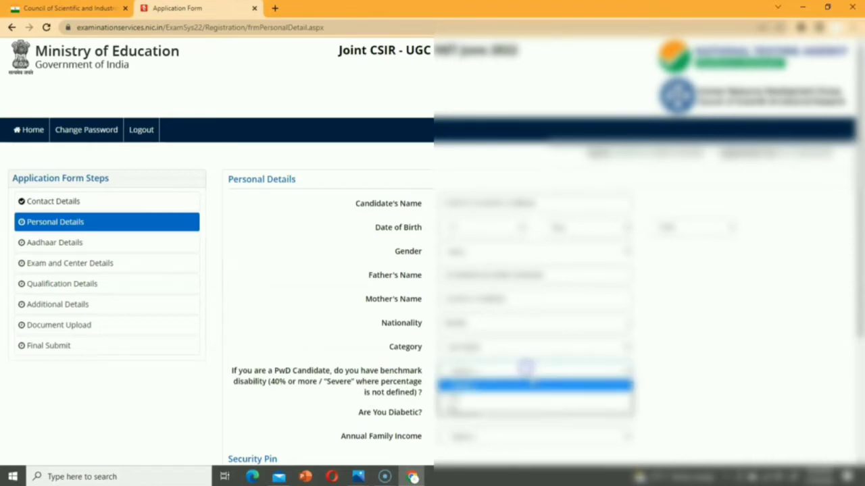
pyautogui.click(517, 408)
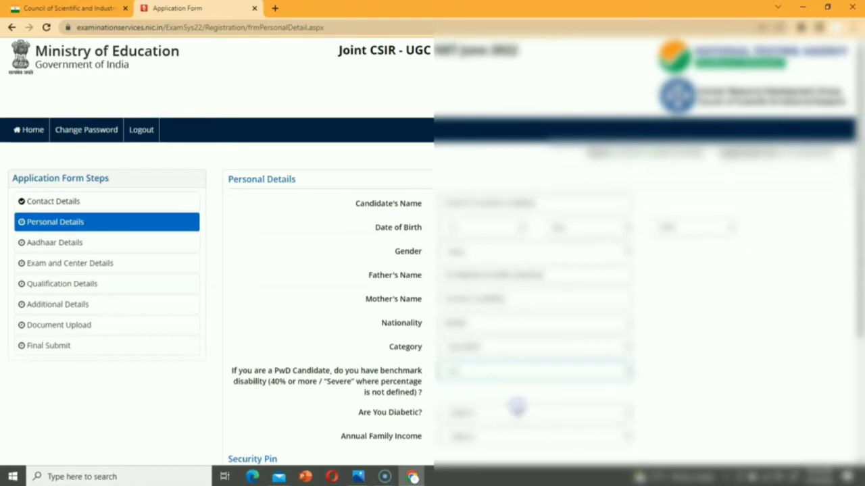
pyautogui.scroll(-2, 550, 410)
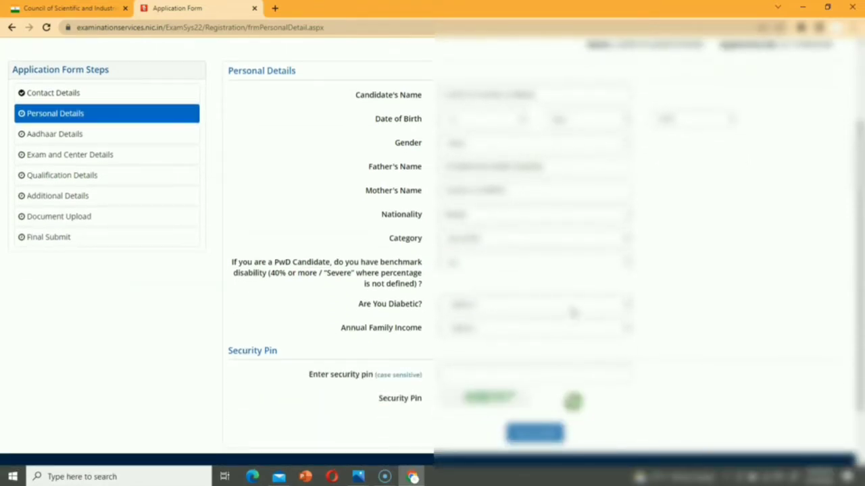
pyautogui.click(571, 310)
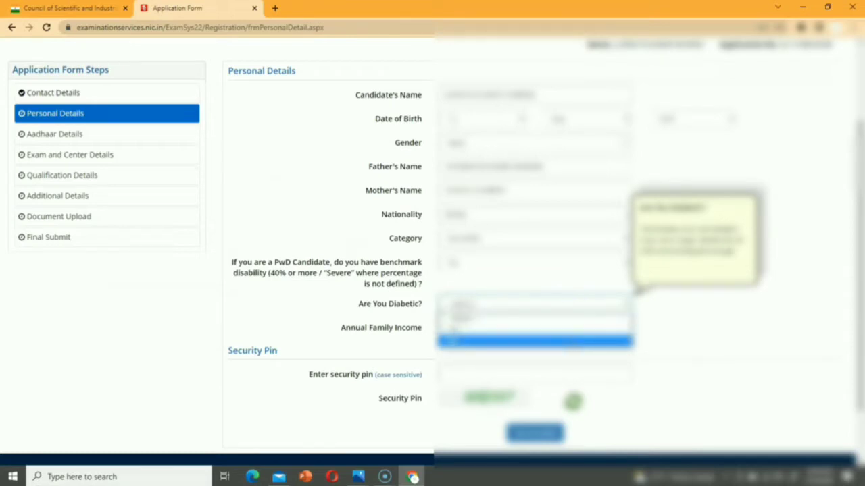
pyautogui.click(570, 341)
# Step: Enter the security pin, then Save & Next the personal details and confirm Yes
pyautogui.click(513, 371)
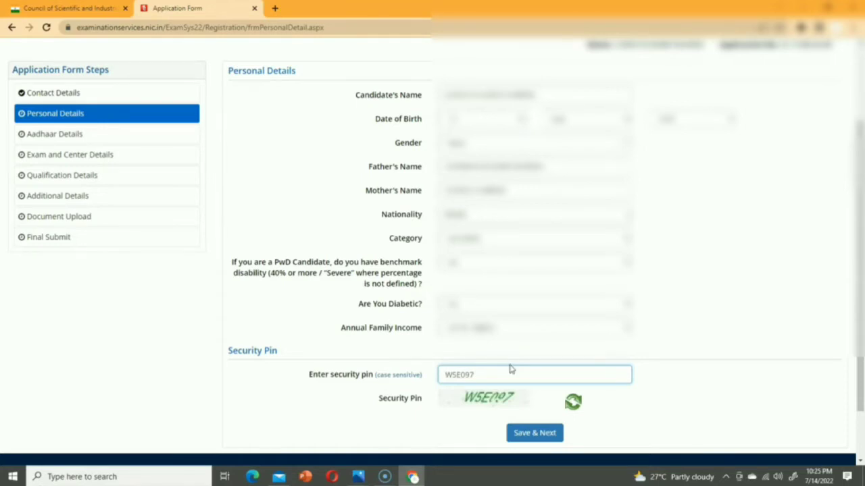
pyautogui.scroll(3, 576, 291)
pyautogui.scroll(-4, 576, 291)
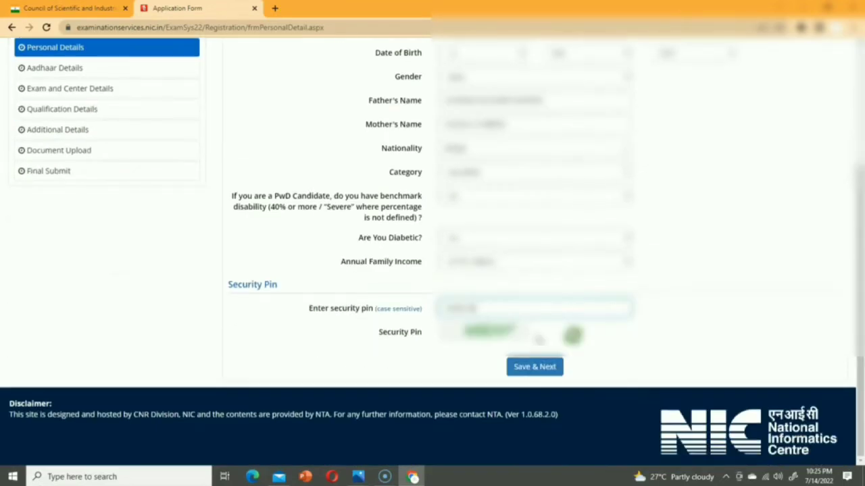
pyautogui.click(533, 367)
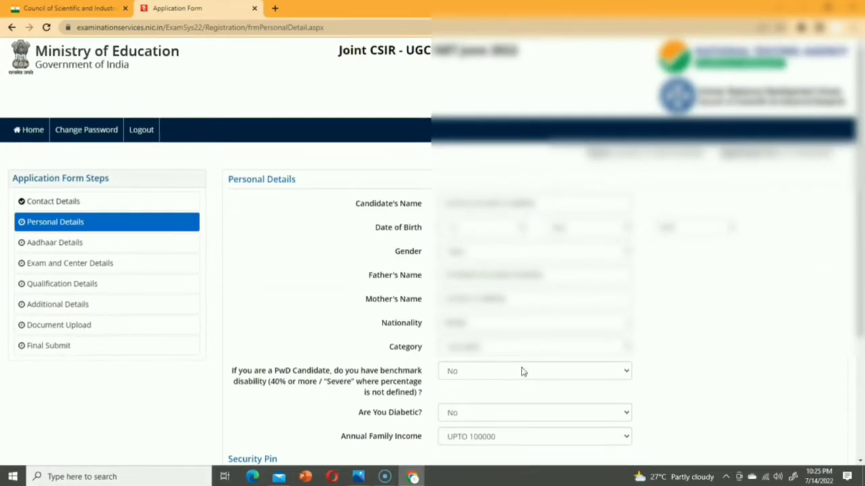
pyautogui.scroll(-3, 522, 371)
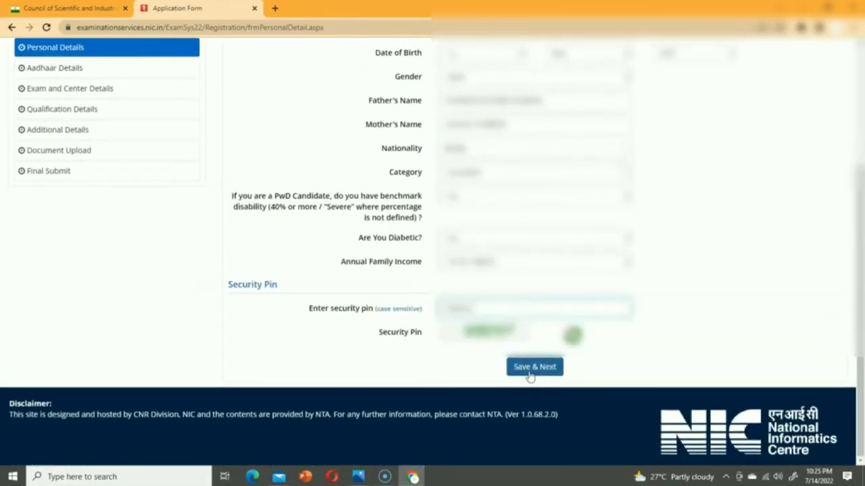
pyautogui.click(530, 375)
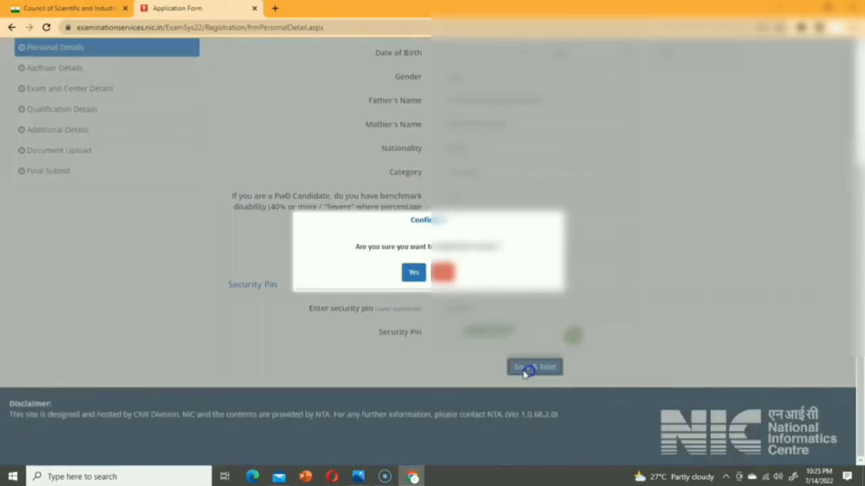
pyautogui.click(412, 274)
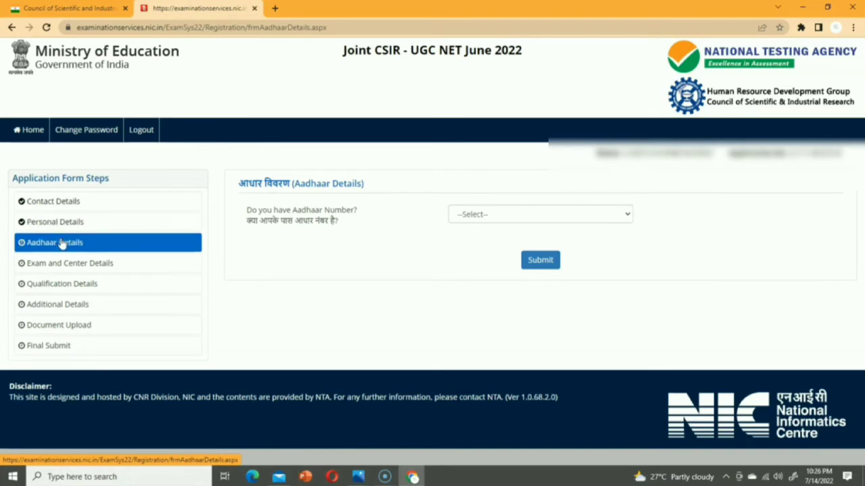
# Step: Answer Yes to having an Aadhaar number, submit it and confirm with OK
pyautogui.click(608, 215)
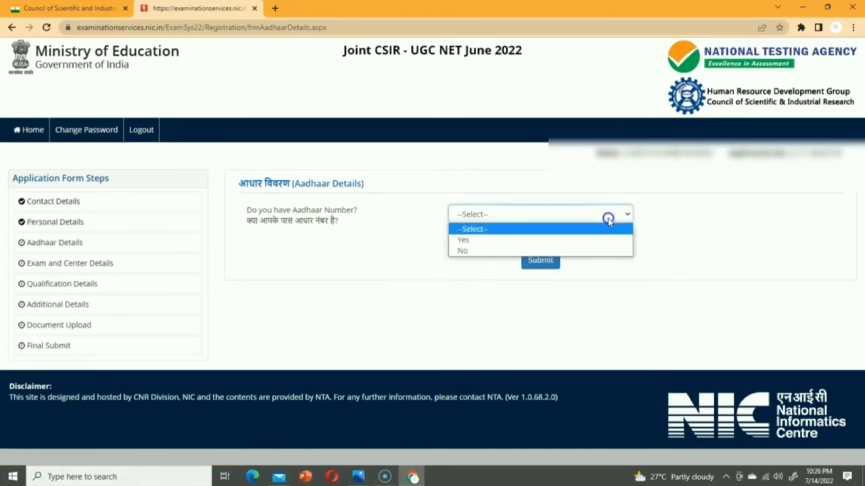
pyautogui.click(568, 241)
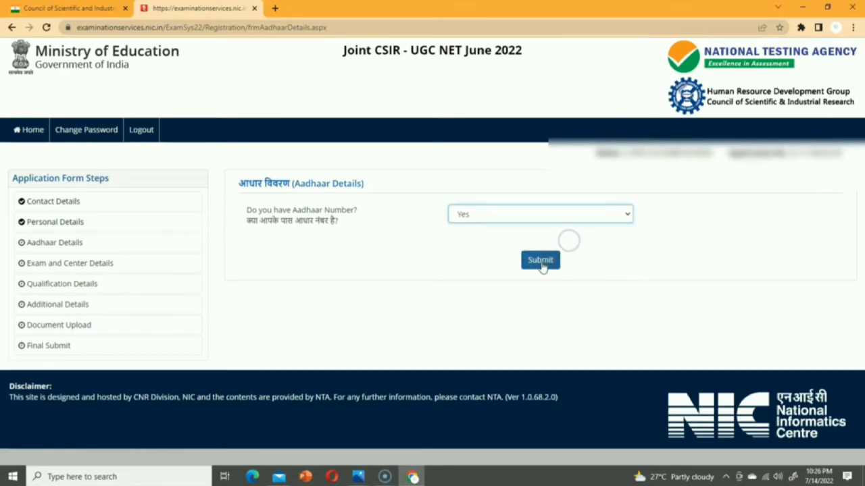
pyautogui.click(543, 263)
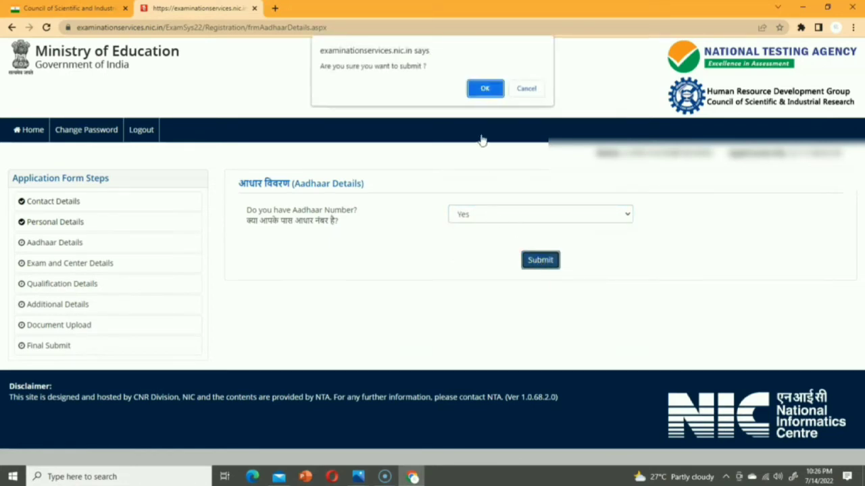
pyautogui.click(484, 90)
pyautogui.click(488, 91)
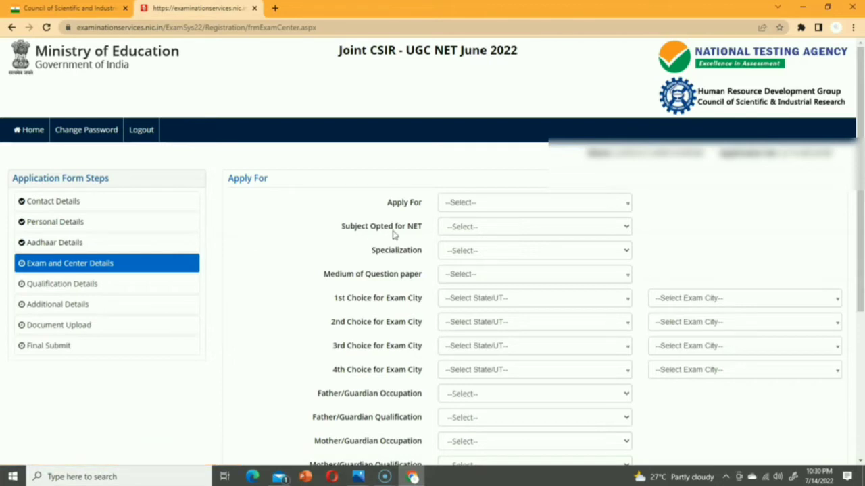
# Step: Apply for JRF in Chemical Sciences, Organic Chemistry specialization, with Hindi question-paper medium
pyautogui.click(559, 200)
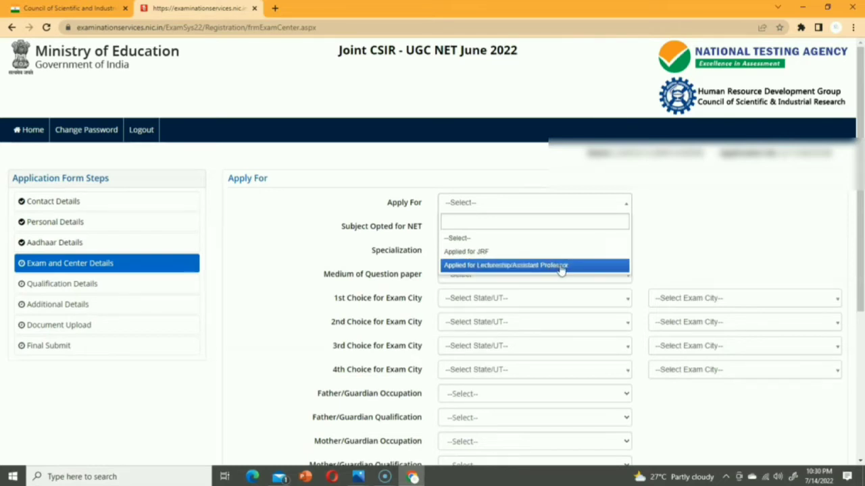
pyautogui.click(517, 252)
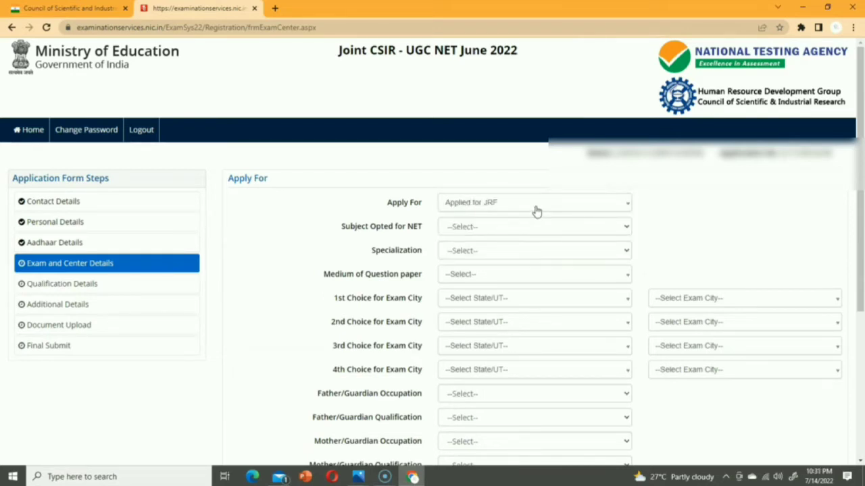
pyautogui.click(574, 227)
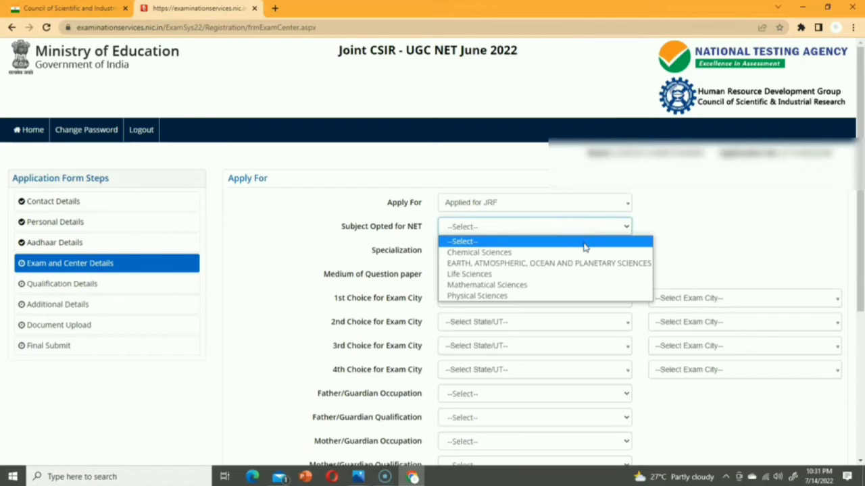
pyautogui.click(526, 256)
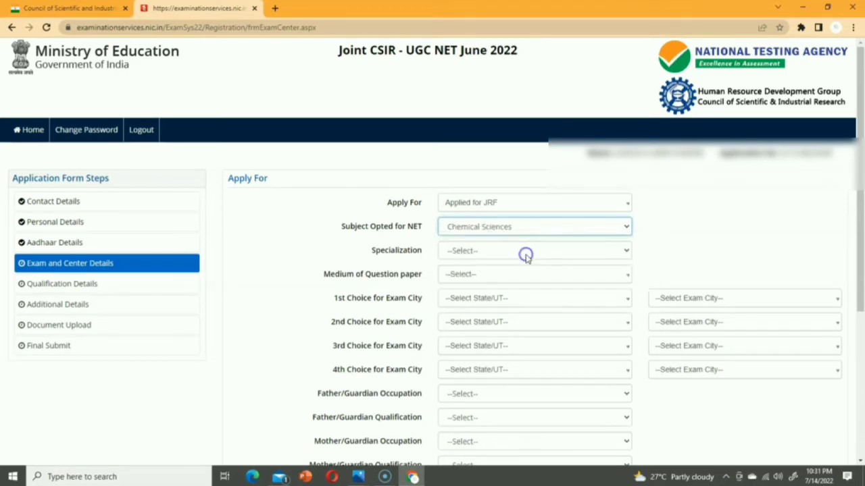
pyautogui.click(531, 251)
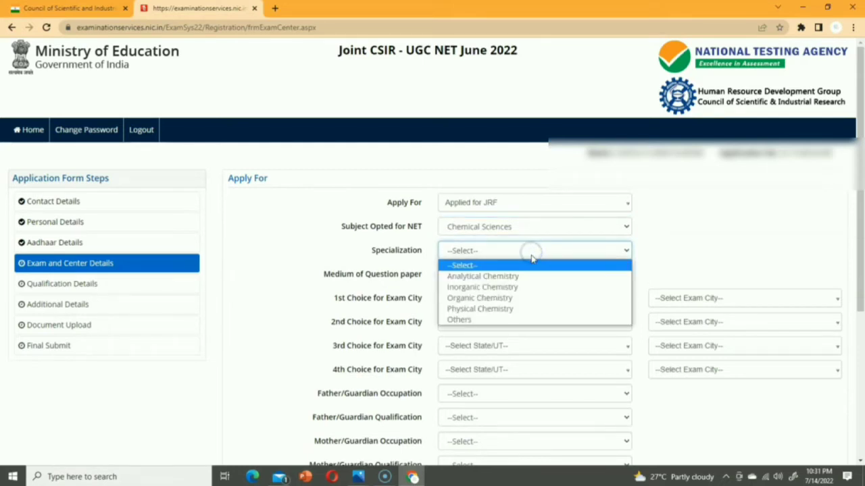
pyautogui.click(526, 299)
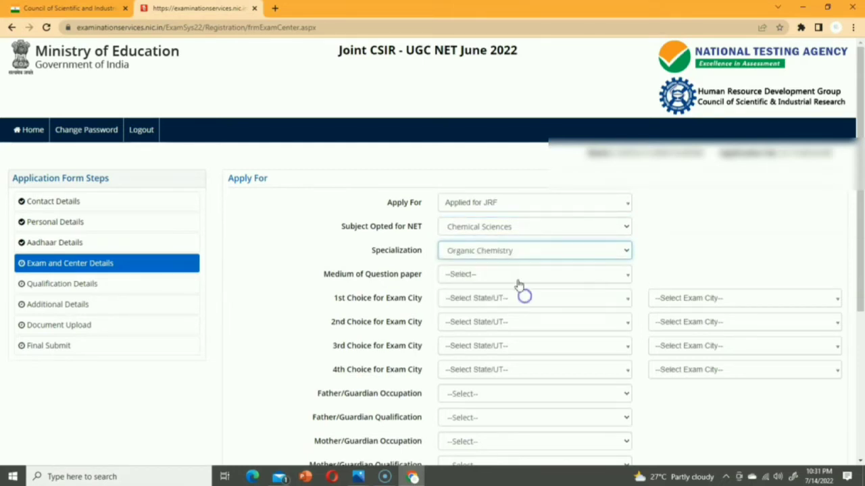
pyautogui.scroll(-1, 527, 261)
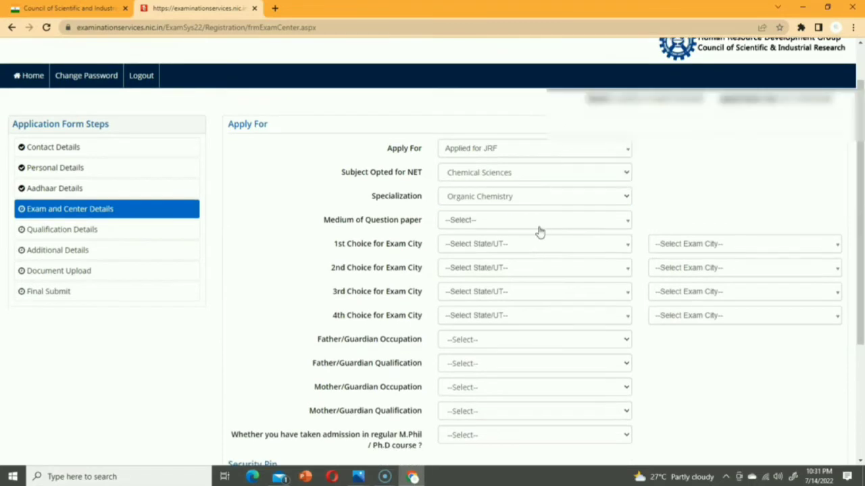
pyautogui.click(548, 220)
pyautogui.click(537, 282)
pyautogui.click(540, 250)
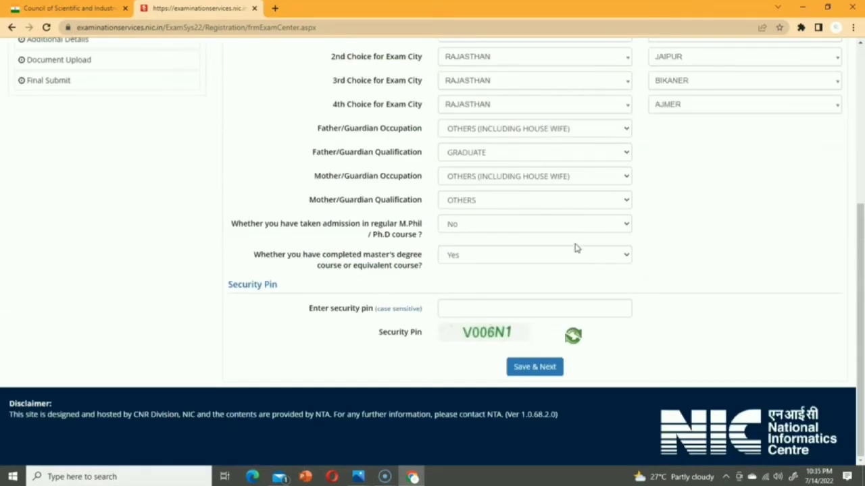
# Step: Enter the security pin, Save & Next the exam and centre details, and confirm Yes
pyautogui.click(491, 308)
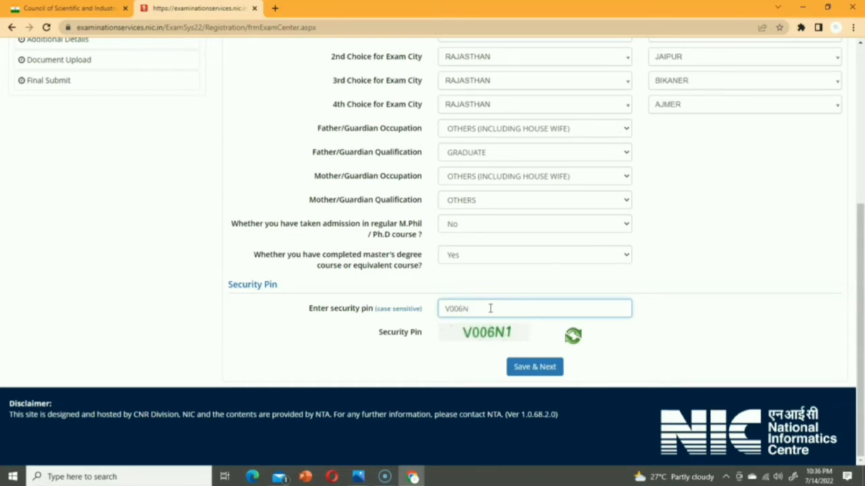
pyautogui.click(537, 368)
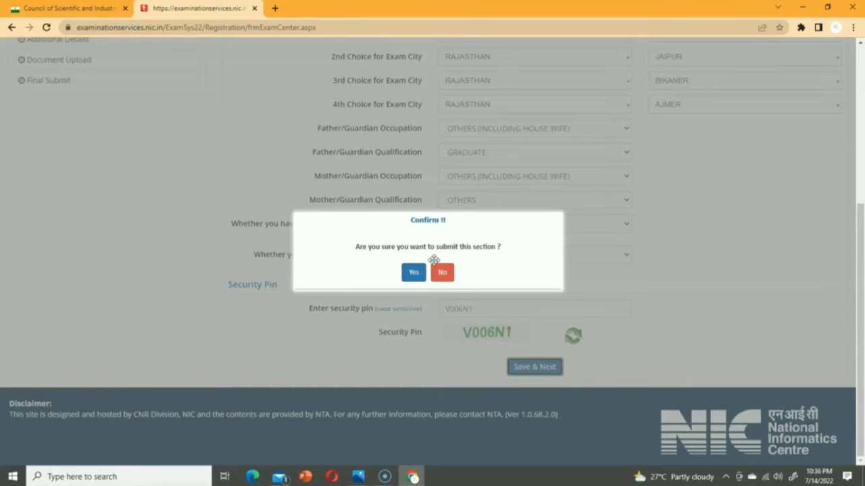
pyautogui.click(413, 273)
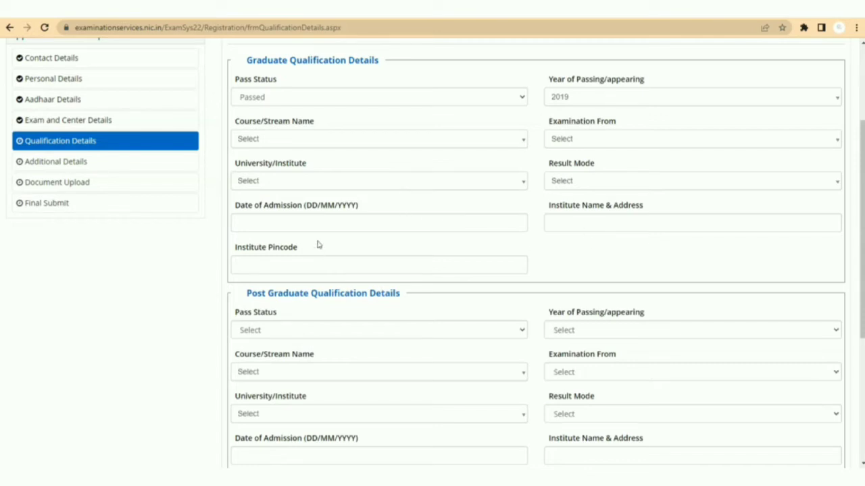
# Step: Set graduate result mode to Percentage and post-graduate status Passed in 2021
pyautogui.click(623, 180)
pyautogui.click(621, 229)
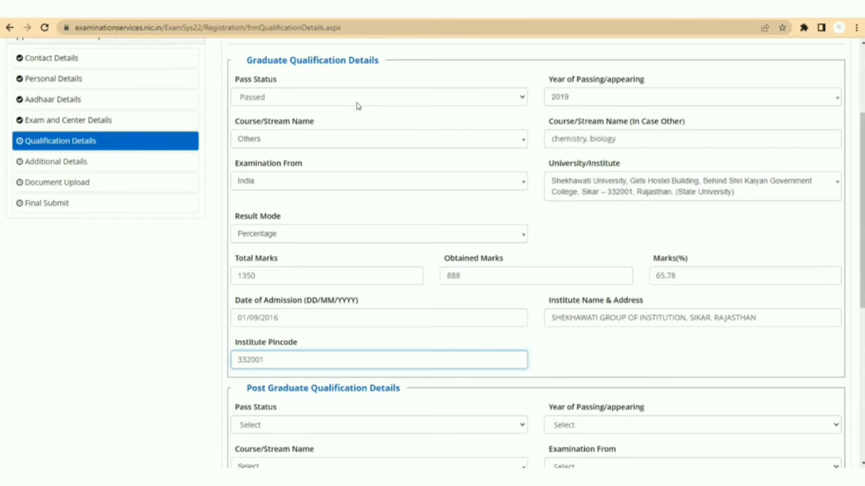
pyautogui.scroll(-4, 361, 123)
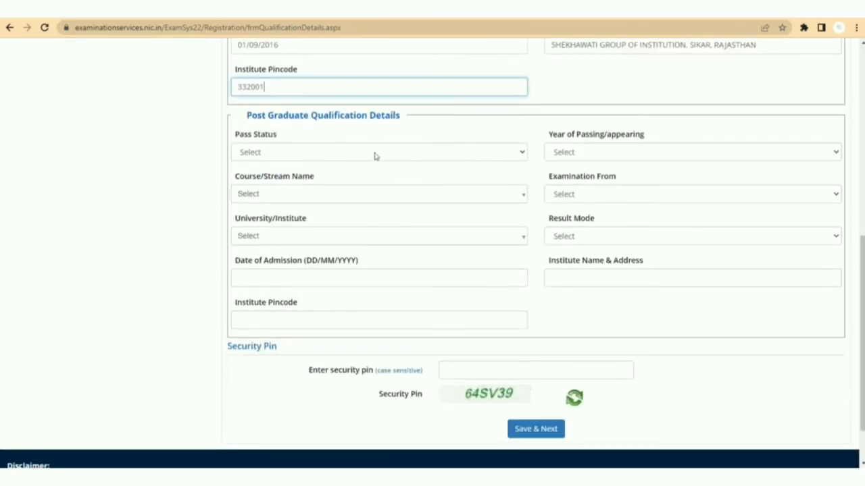
pyautogui.click(375, 152)
pyautogui.click(371, 179)
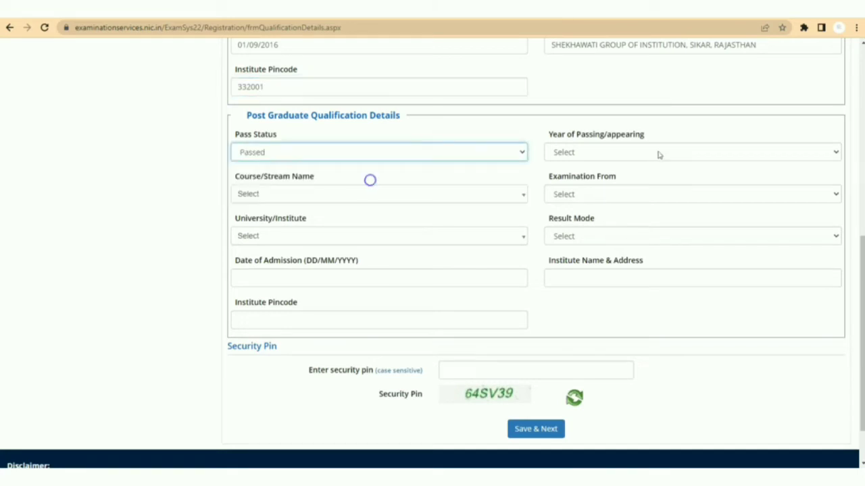
pyautogui.click(609, 153)
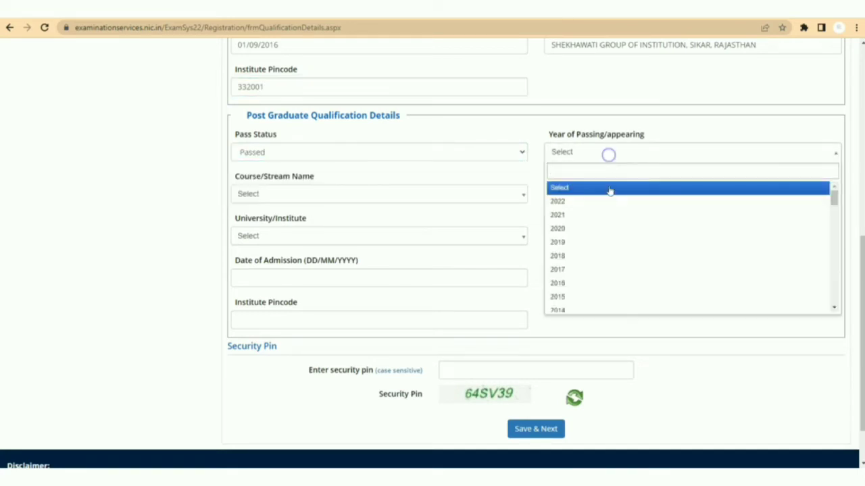
pyautogui.click(591, 216)
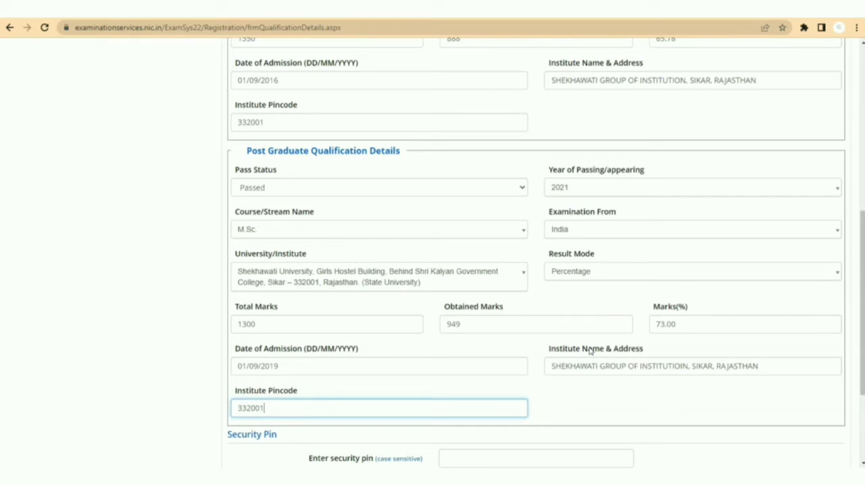
# Step: Enter the security pin, then Save & Next the qualification details and confirm Yes
pyautogui.scroll(-3, 574, 337)
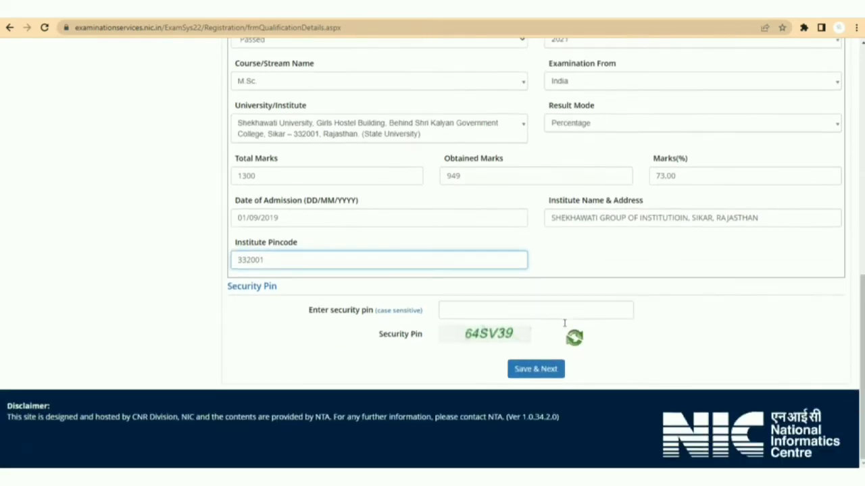
pyautogui.click(484, 310)
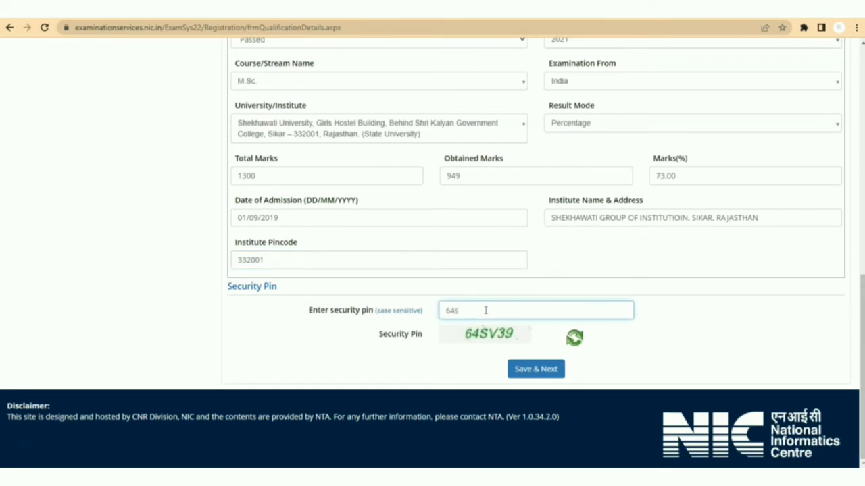
pyautogui.write('39')
pyautogui.click(526, 373)
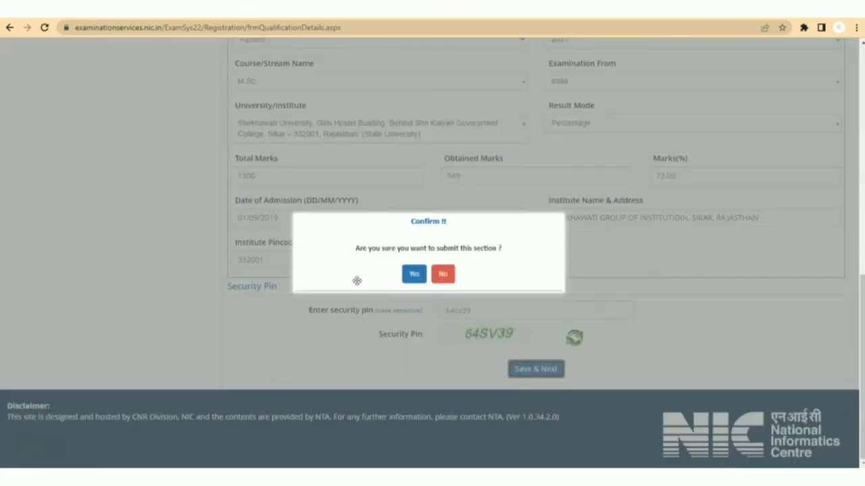
pyautogui.click(414, 275)
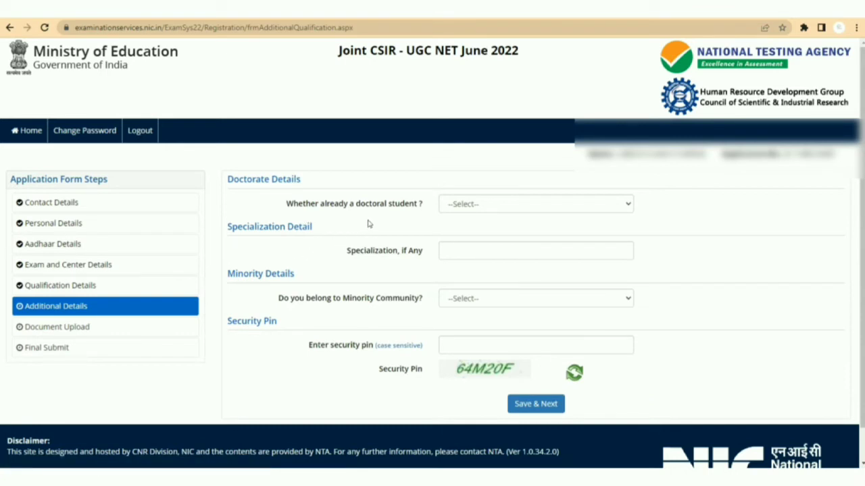
# Step: Answer No to both the doctoral student and minority community questions
pyautogui.click(585, 205)
pyautogui.click(552, 241)
pyautogui.click(485, 252)
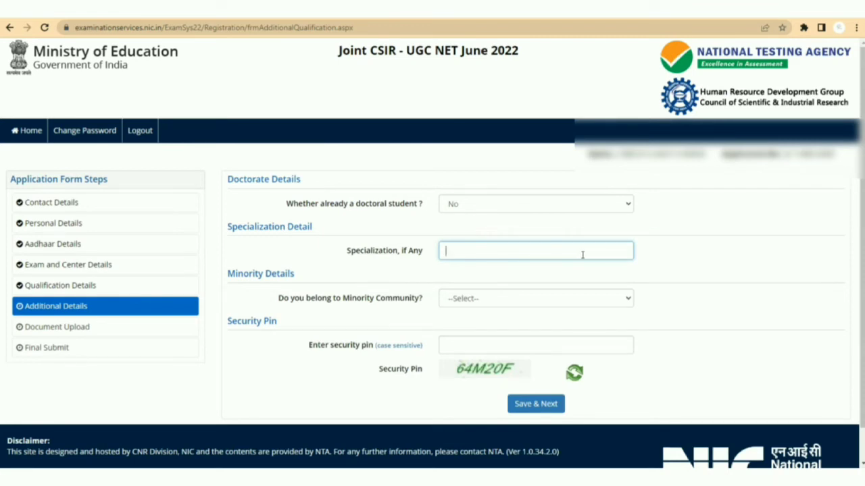
pyautogui.scroll(-1, 582, 255)
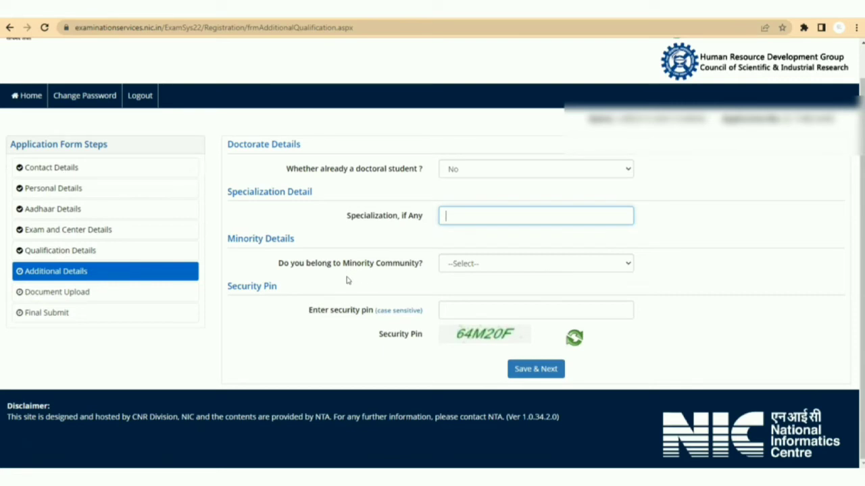
pyautogui.click(508, 263)
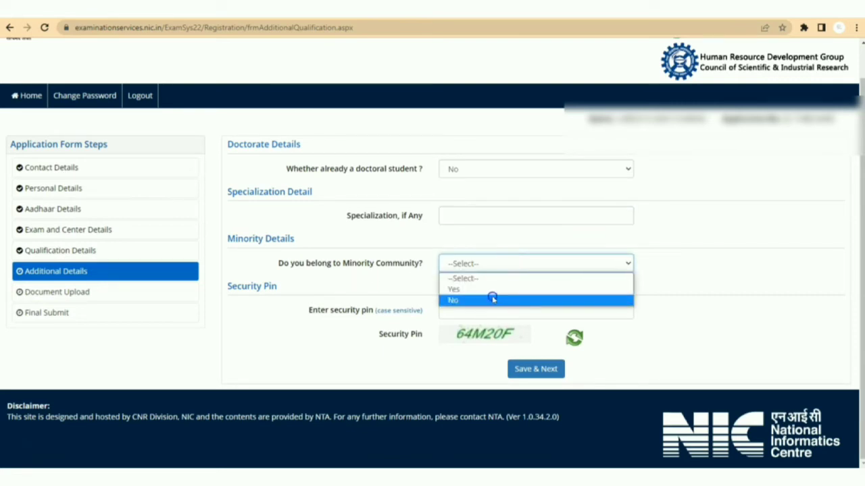
pyautogui.click(492, 298)
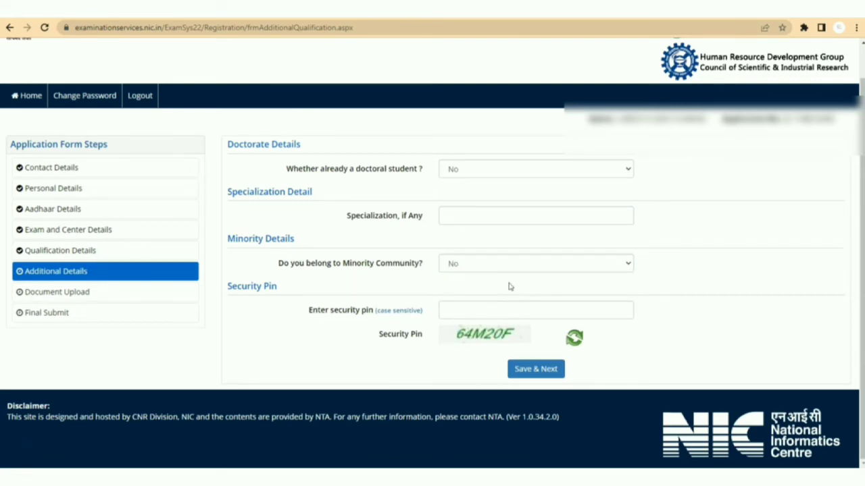
# Step: Enter the security pin and submit the Additional Details section, confirming Yes
pyautogui.click(500, 309)
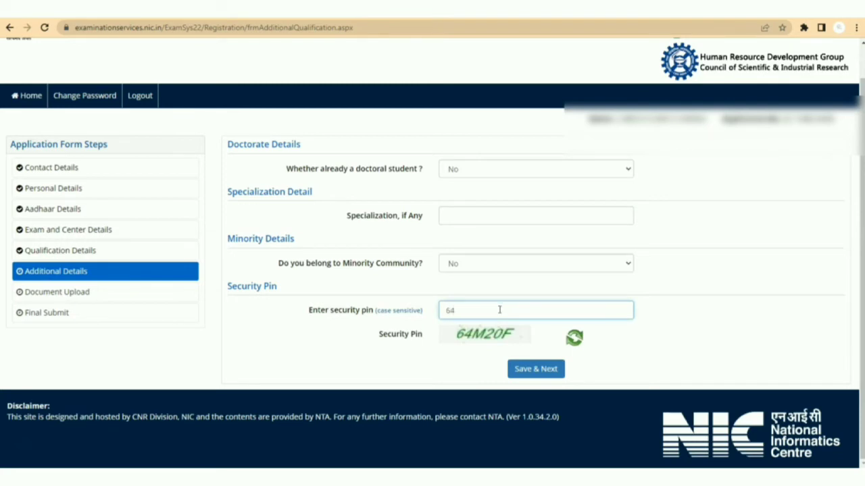
pyautogui.write('64M20F')
pyautogui.click(533, 374)
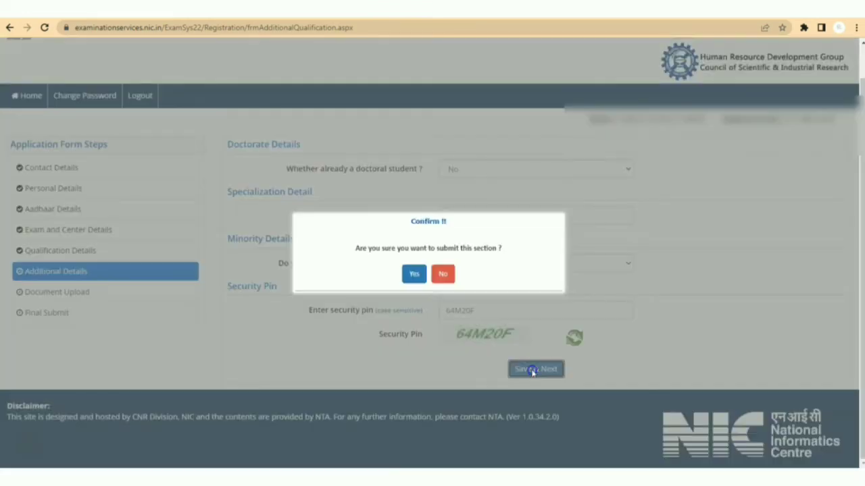
pyautogui.click(414, 275)
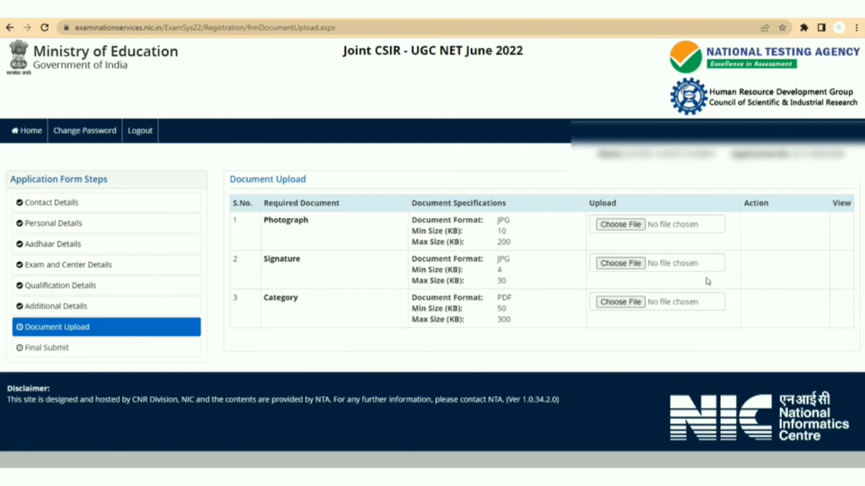
# Step: Upload the photograph from the document folder on Local Disk (D:) without cropping
pyautogui.click(619, 224)
pyautogui.click(41, 184)
pyautogui.scroll(-1, 156, 159)
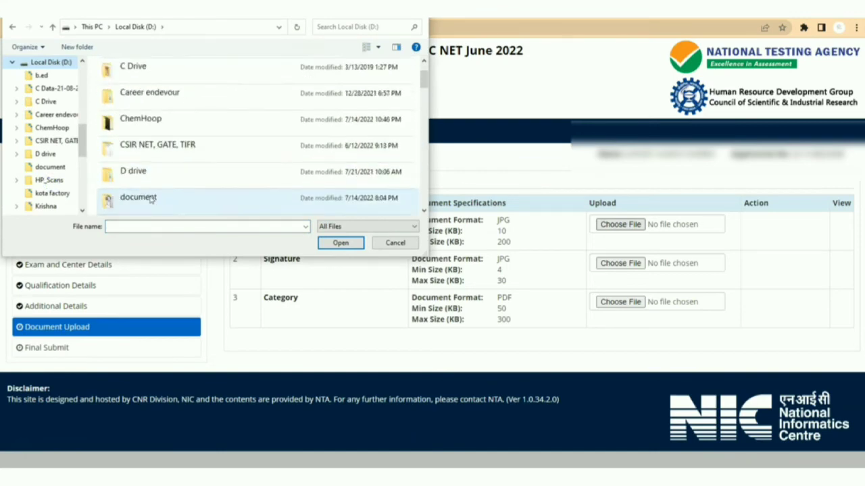
pyautogui.doubleClick(142, 196)
pyautogui.click(127, 96)
pyautogui.click(340, 242)
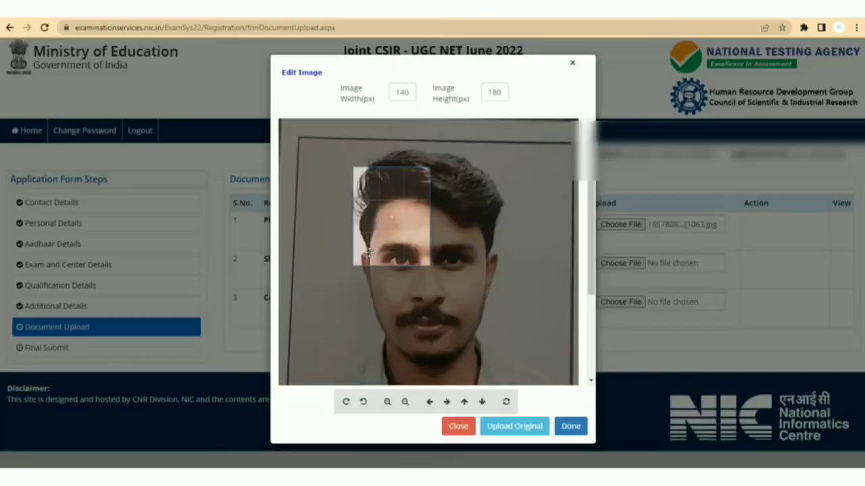
pyautogui.click(515, 426)
pyautogui.click(696, 223)
# Step: Upload sign.jpg as the signature image
pyautogui.click(531, 90)
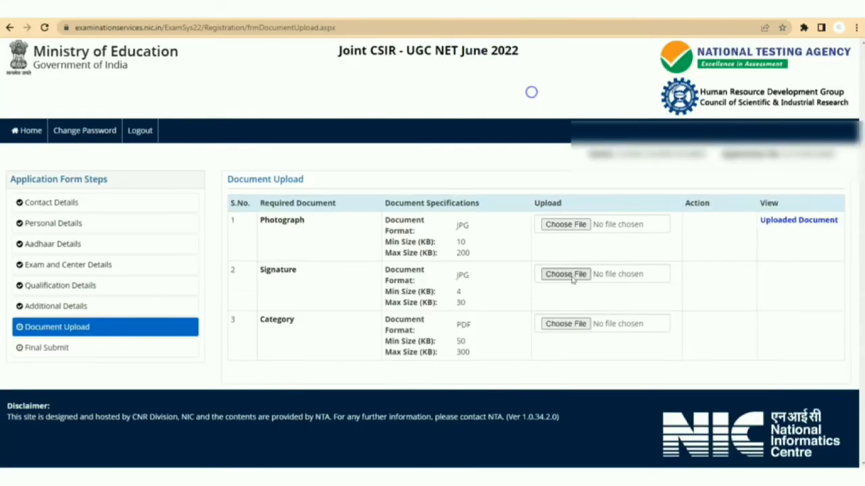
pyautogui.click(572, 275)
pyautogui.click(324, 102)
pyautogui.click(342, 243)
pyautogui.click(516, 224)
pyautogui.click(699, 271)
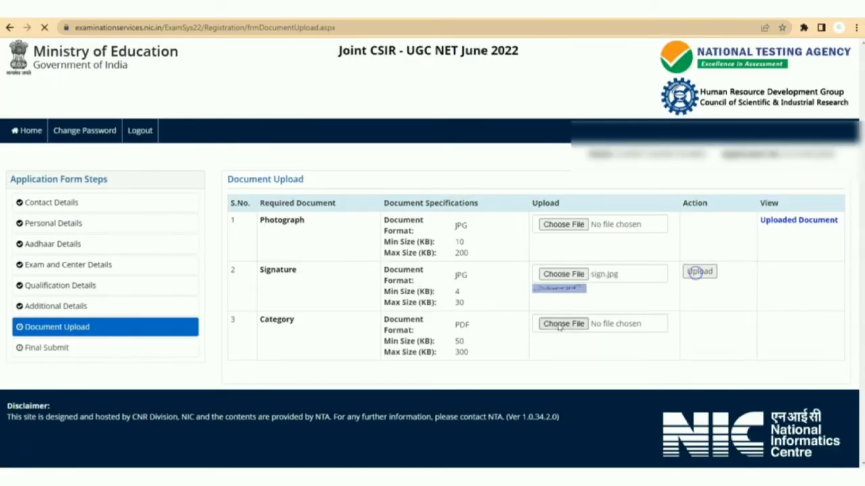
# Step: Upload cast.pdf as the category certificate
pyautogui.click(520, 90)
pyautogui.click(563, 323)
pyautogui.click(257, 95)
pyautogui.click(345, 243)
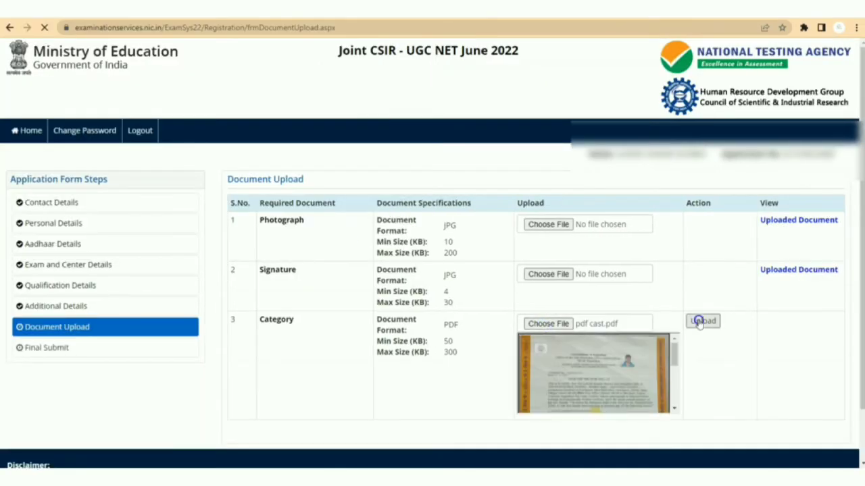
pyautogui.click(702, 321)
pyautogui.click(526, 97)
# Step: Enter the security pin, then Save & Next the documents and confirm Yes
pyautogui.scroll(-1, 521, 175)
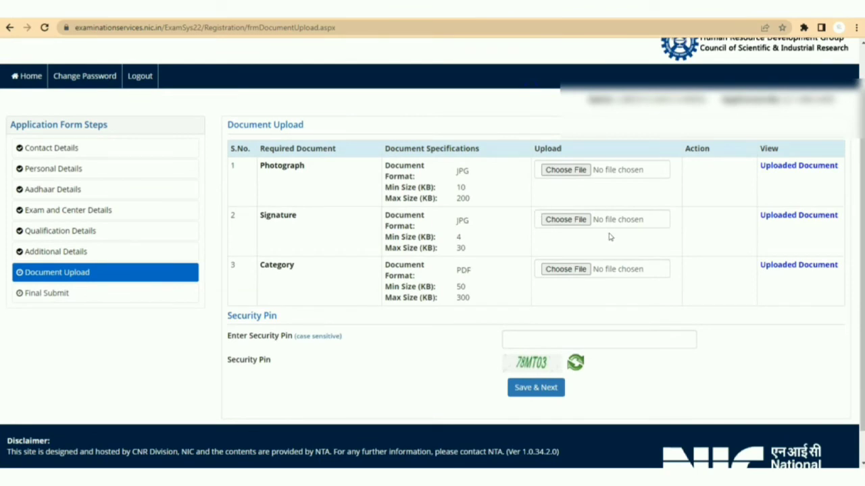
pyautogui.click(600, 343)
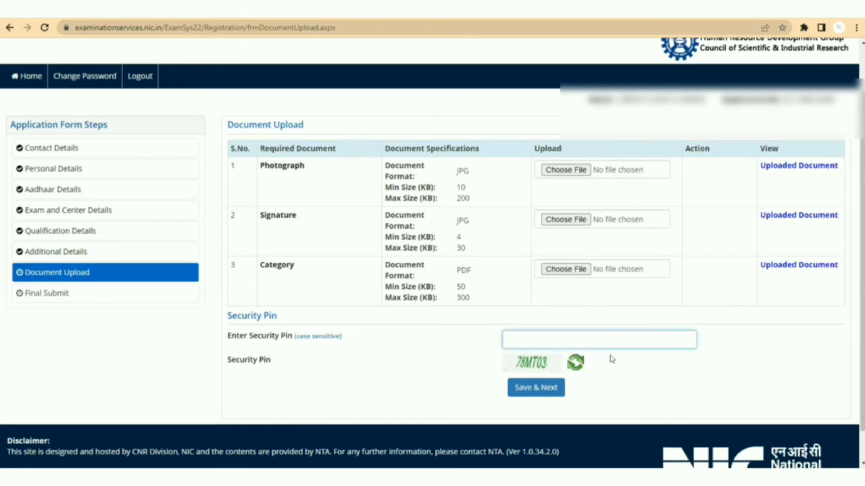
pyautogui.write('78MT03')
pyautogui.click(544, 392)
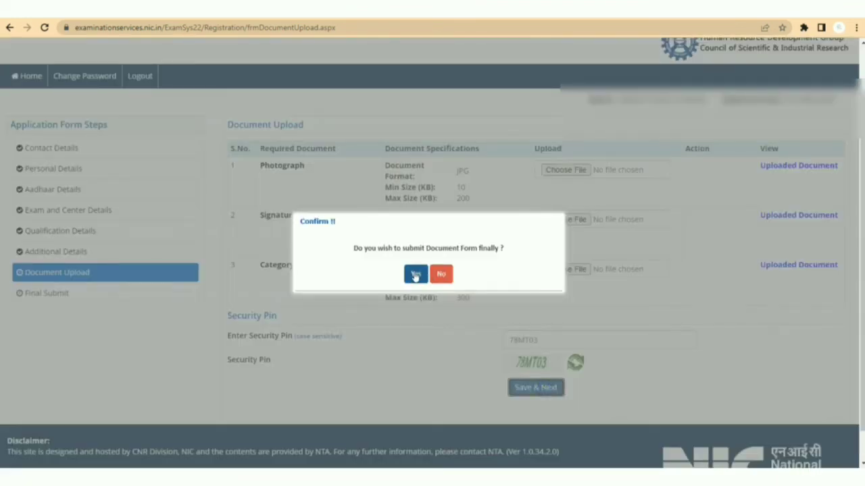
pyautogui.click(415, 274)
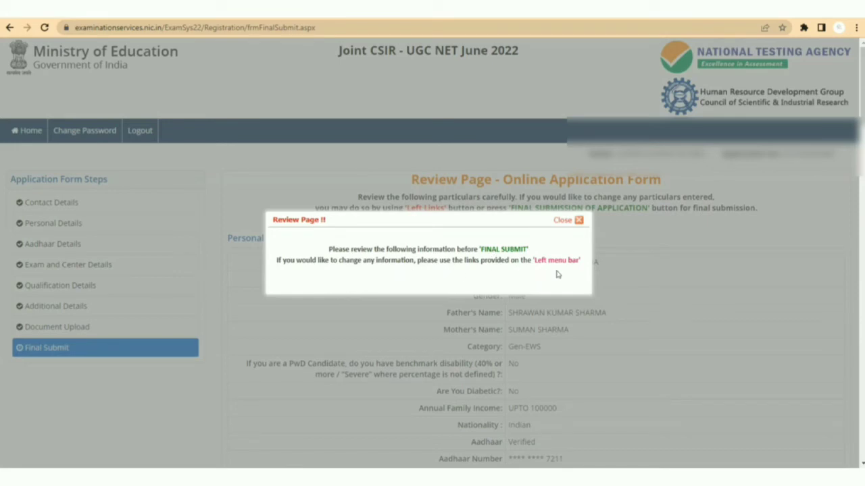
# Step: Dismiss the review notice and tick all eleven checklist items, My Name through Subject Opted For
pyautogui.click(575, 221)
pyautogui.scroll(-1, 446, 225)
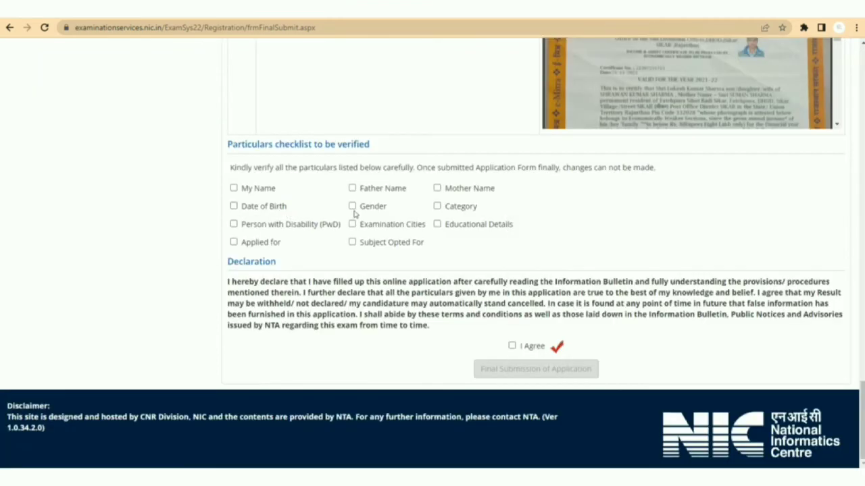
pyautogui.click(233, 189)
pyautogui.click(352, 188)
pyautogui.click(437, 189)
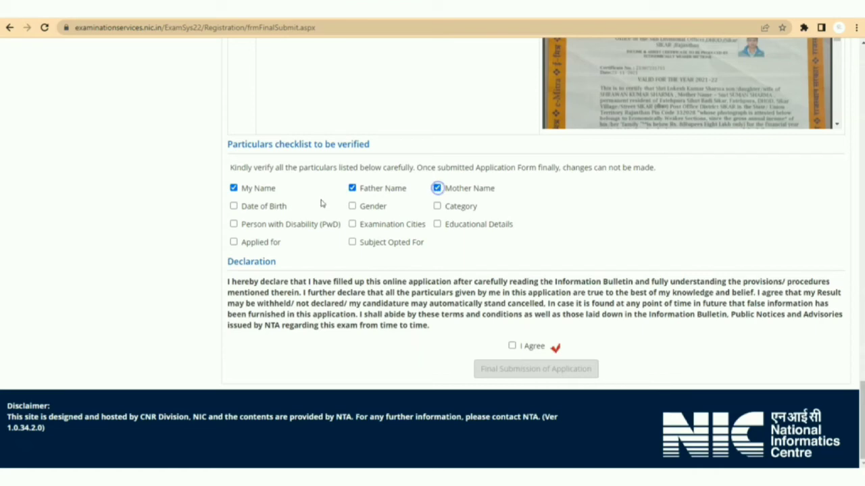
pyautogui.click(234, 206)
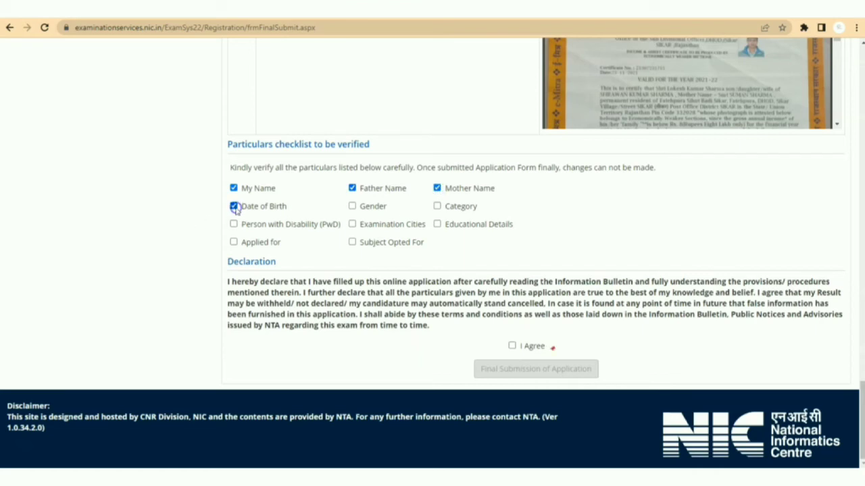
pyautogui.click(353, 207)
pyautogui.click(437, 207)
pyautogui.click(234, 224)
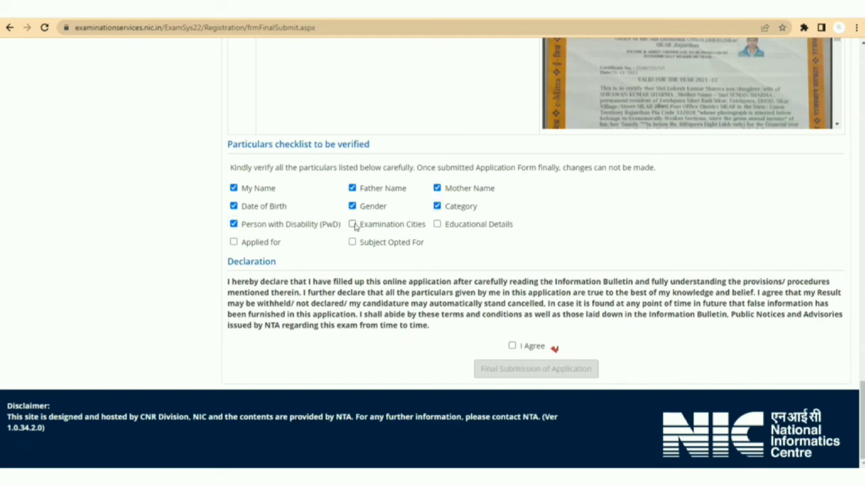
pyautogui.click(352, 224)
pyautogui.click(437, 224)
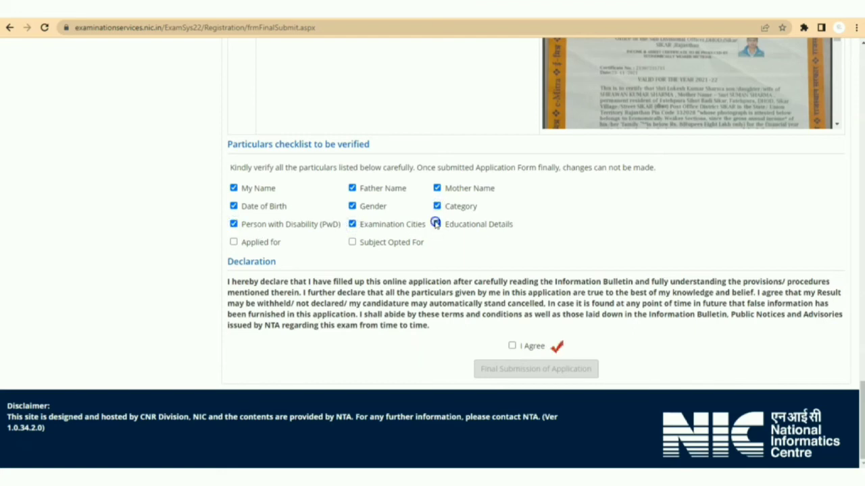
pyautogui.click(234, 242)
pyautogui.click(352, 242)
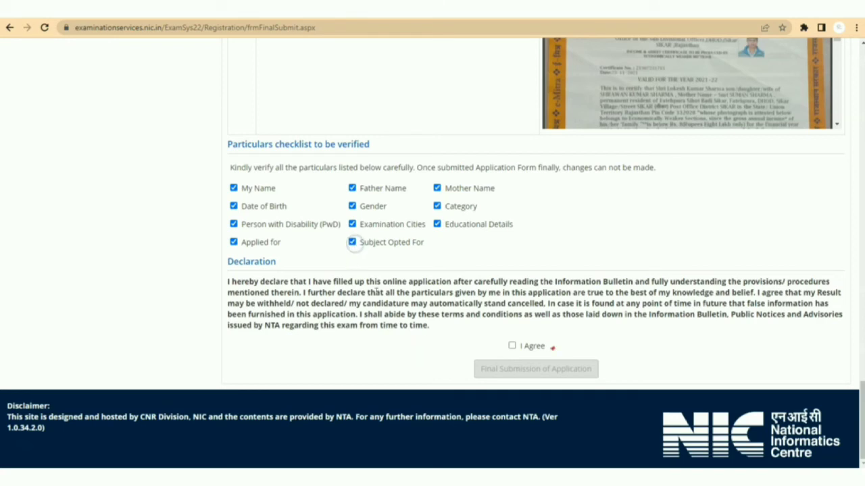
# Step: Accept the declaration and make the final submission of the application, confirming Yes
pyautogui.click(512, 346)
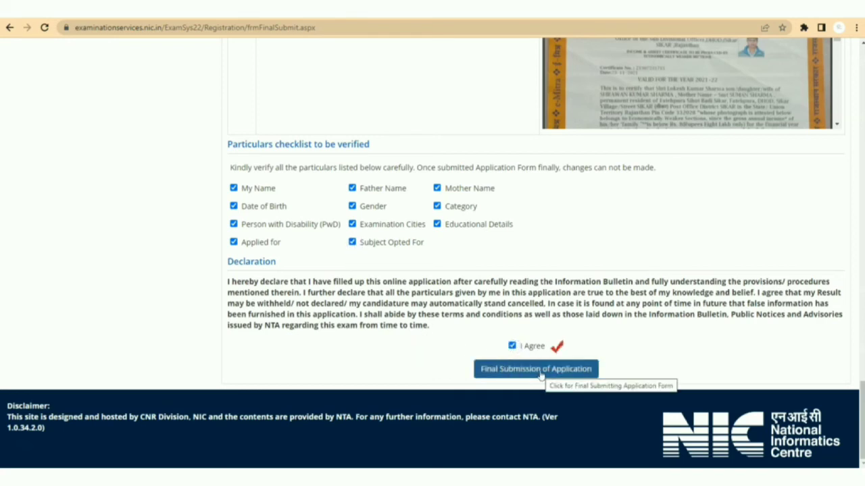
pyautogui.click(540, 371)
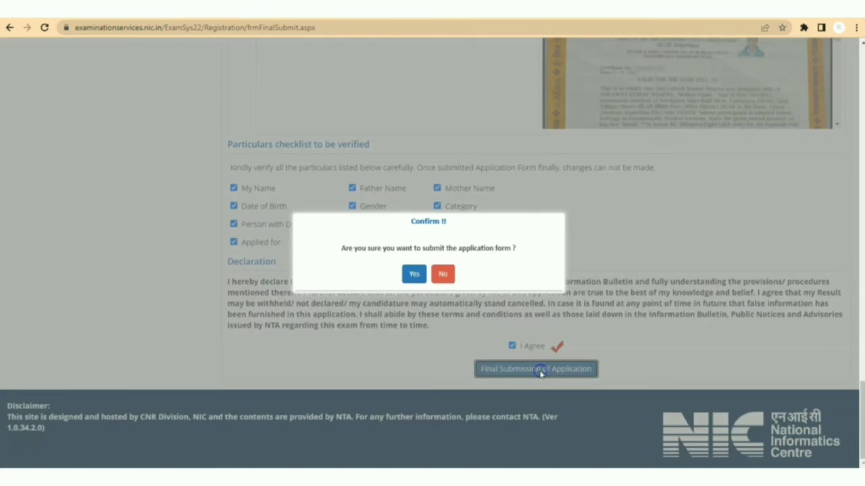
pyautogui.click(412, 274)
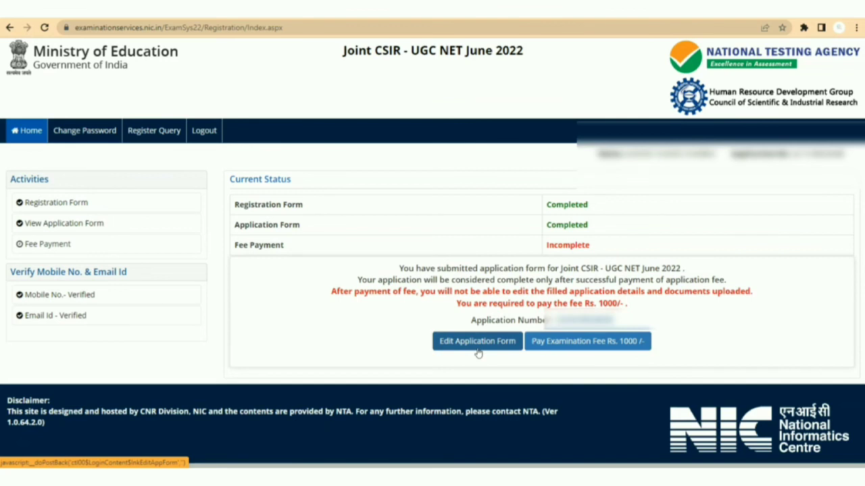
# Step: Choose Pay Examination Fee Rs. 1000/- on the application status page
pyautogui.click(603, 345)
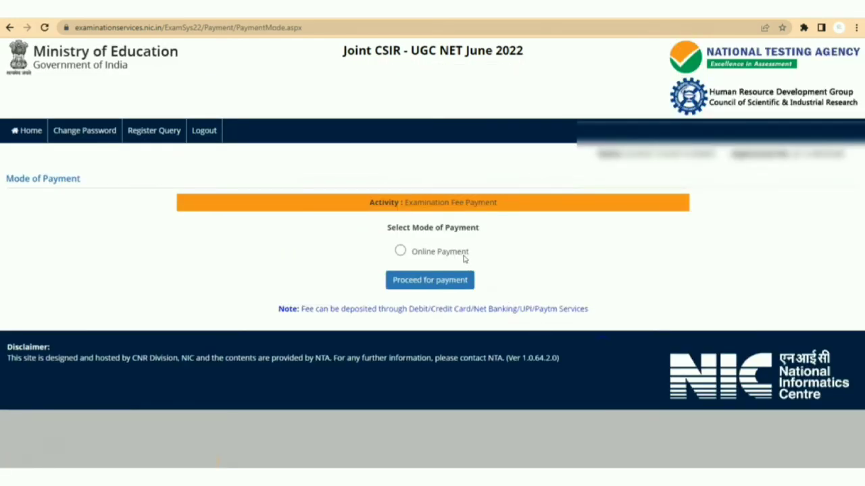
# Step: Select Online Payment as the mode and proceed to payment, confirming with OK
pyautogui.click(401, 251)
pyautogui.click(425, 286)
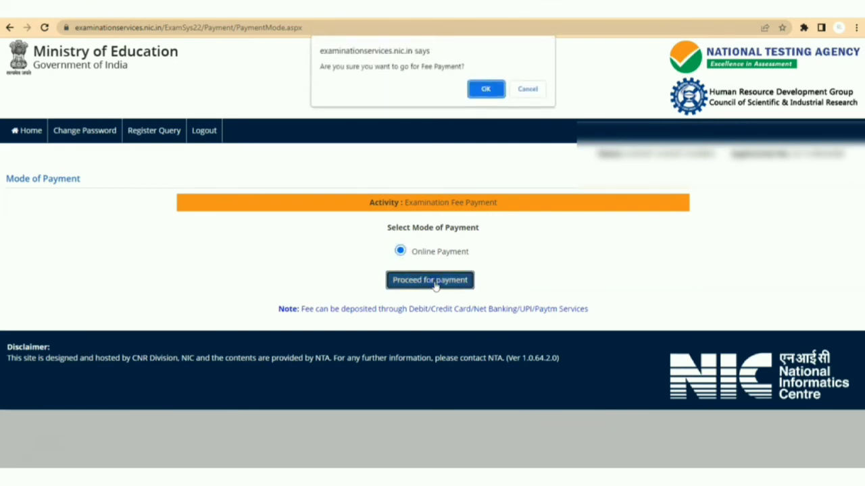
pyautogui.click(485, 98)
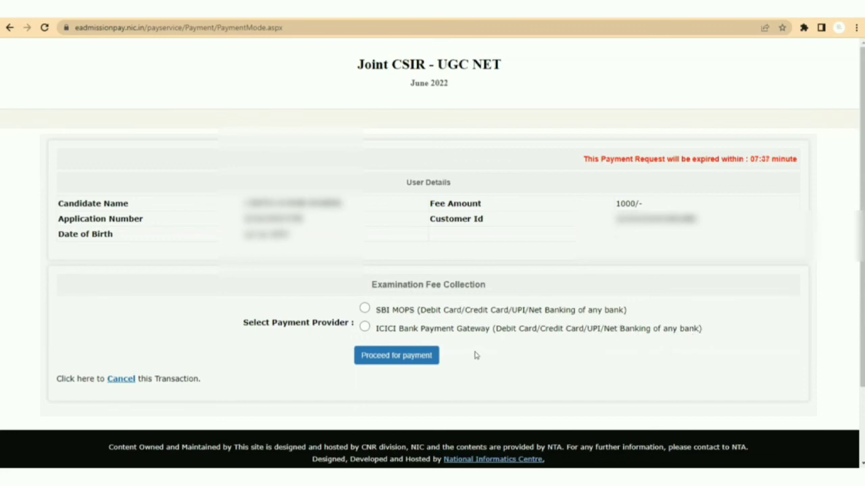
# Step: Choose SBI MOPS as the payment provider and proceed to pay the 1000 fee
pyautogui.click(364, 309)
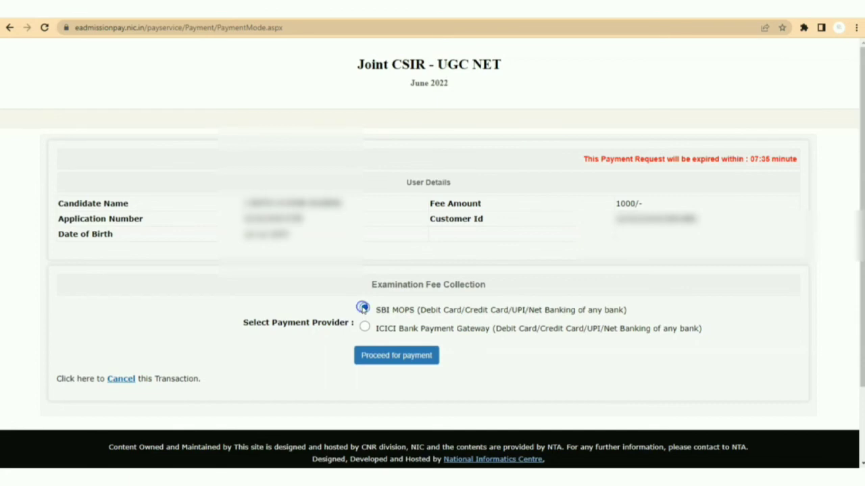
pyautogui.click(406, 357)
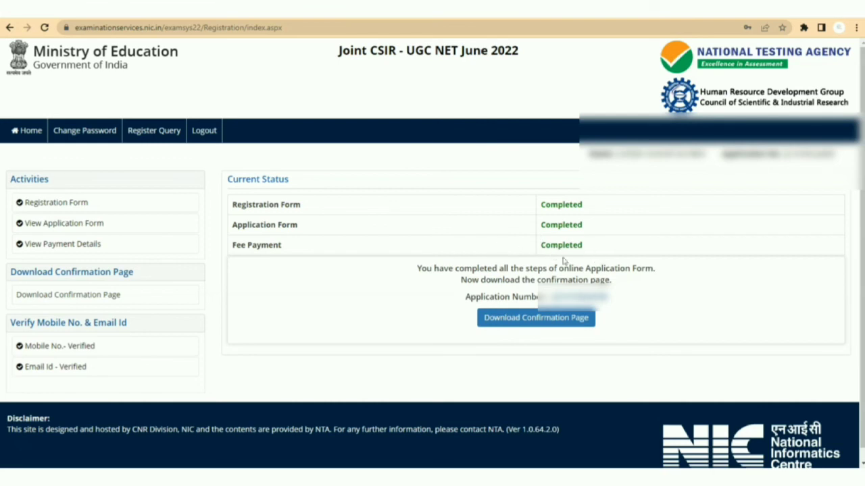
# Step: Download the Joint CSIR-UGC NET confirmation page and acknowledge the download success message
pyautogui.click(564, 327)
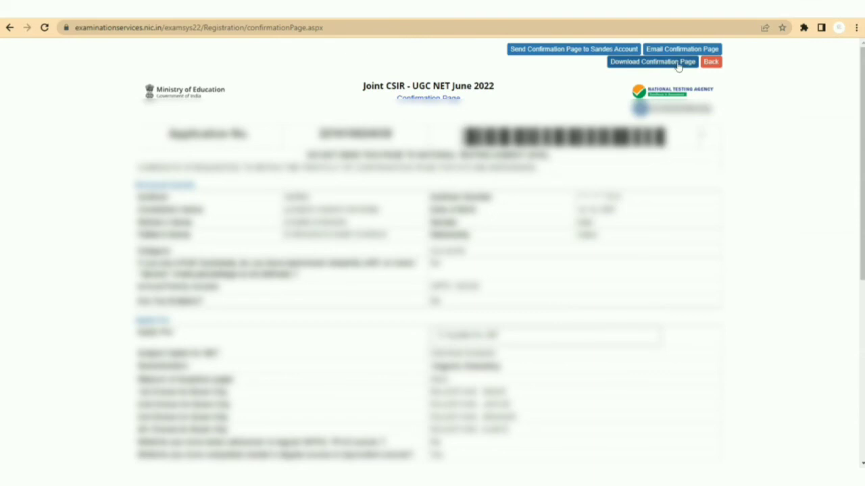
pyautogui.click(677, 63)
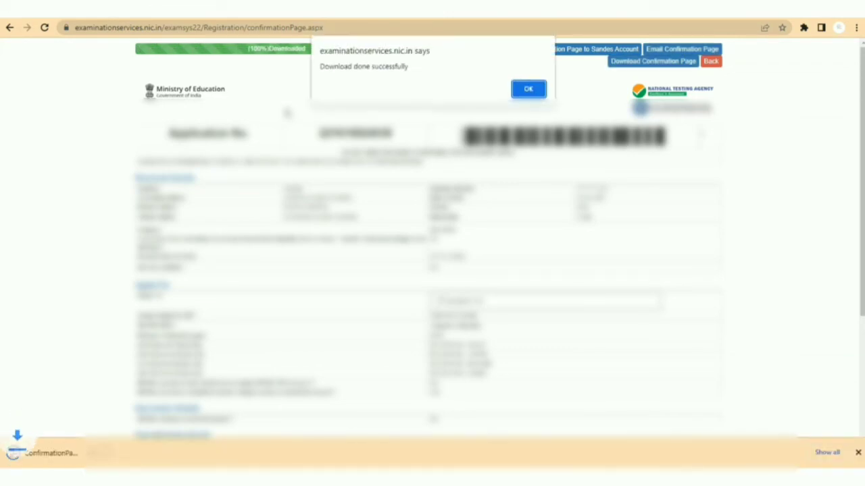
pyautogui.press('Return')
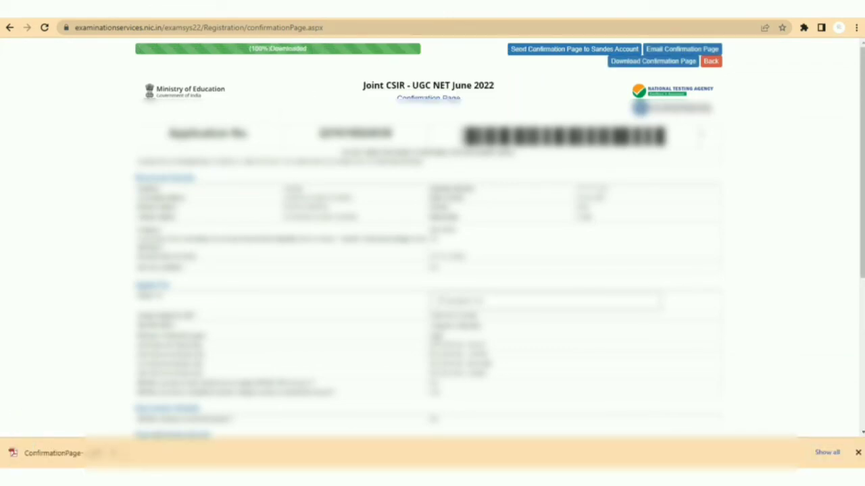